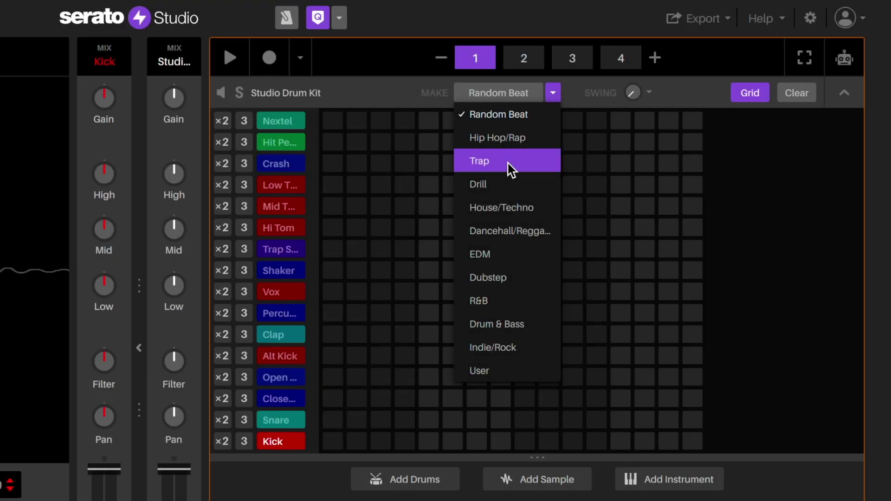
Set the drum beat generator to the Trap style, generate a beat, and regenerate it while playing back for new variations
left_click(511, 167)
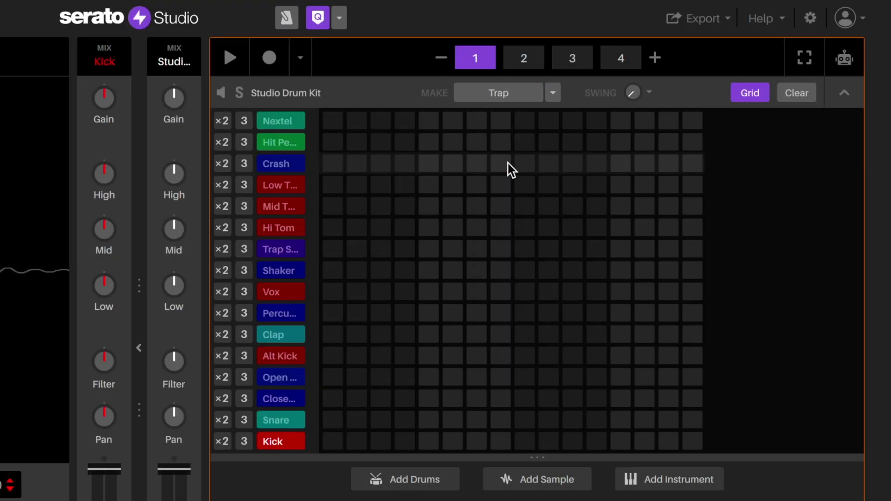
left_click(528, 96)
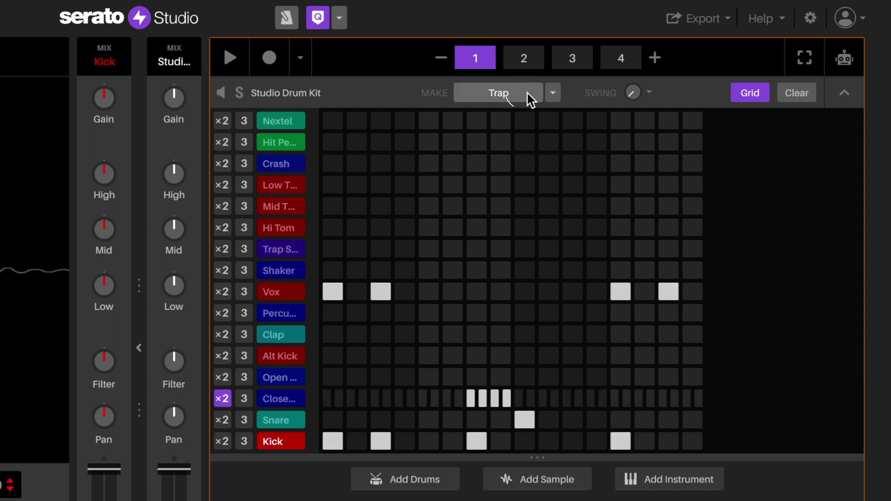
key("space")
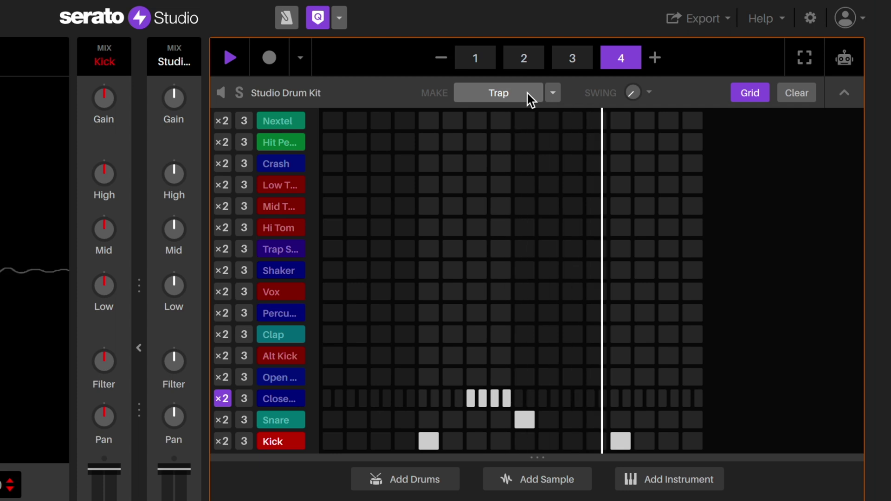
left_click(529, 99)
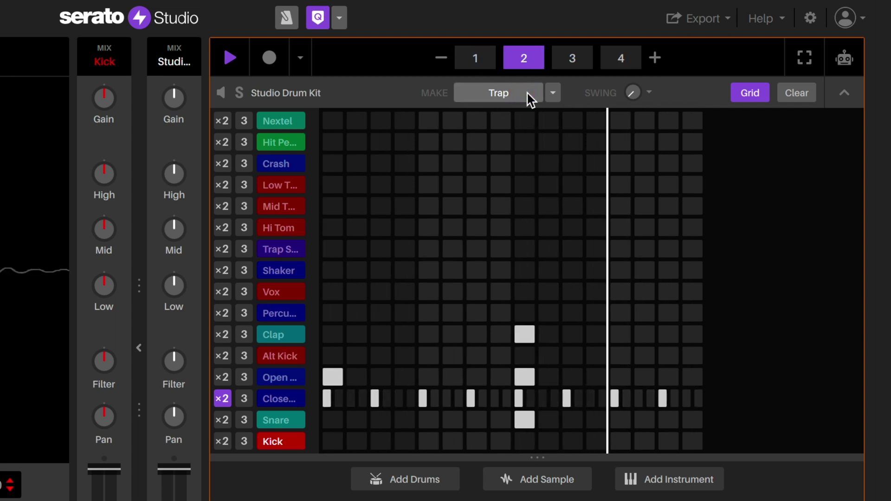
left_click(528, 93)
Edit the final closed hi-hat hits and add one Alt Kick and one Open Hi-hat hit near the end of bar 4
left_click(685, 398)
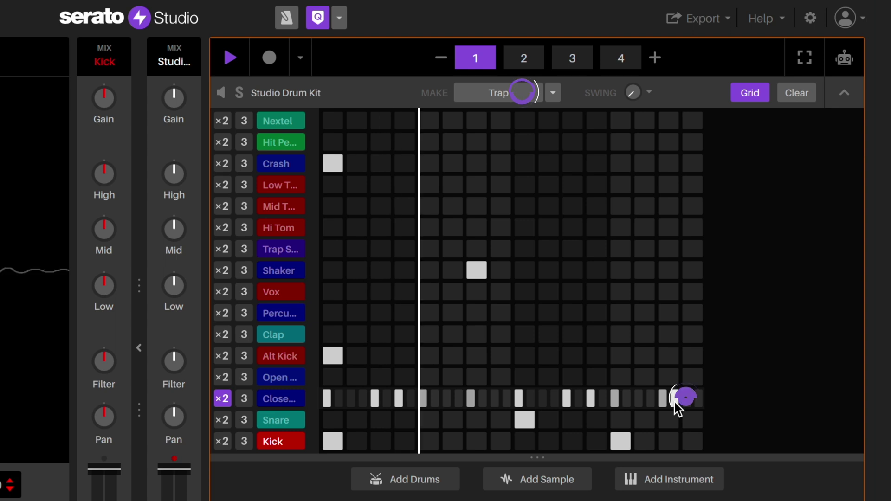
left_click(697, 402)
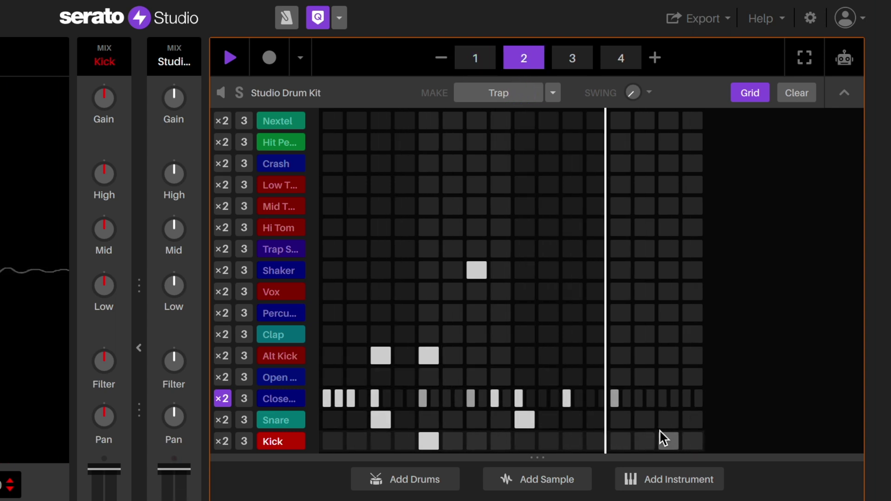
left_click_drag(672, 399, 697, 400)
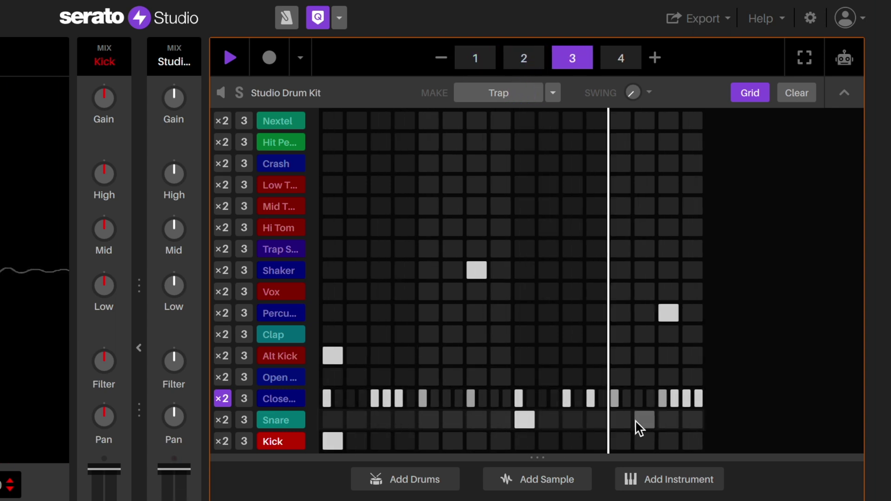
left_click(646, 357)
left_click(674, 377)
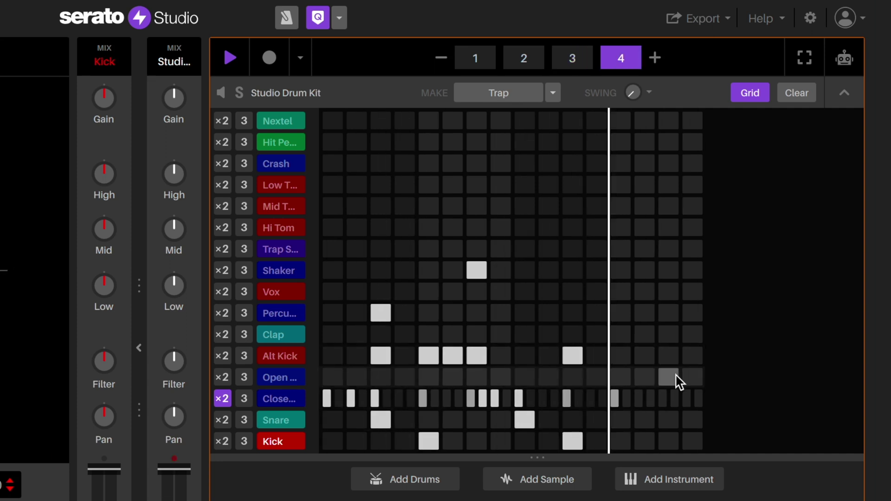
Arm recording, start playback and perform Alt Kick hits live over the drum pattern
left_click(277, 59)
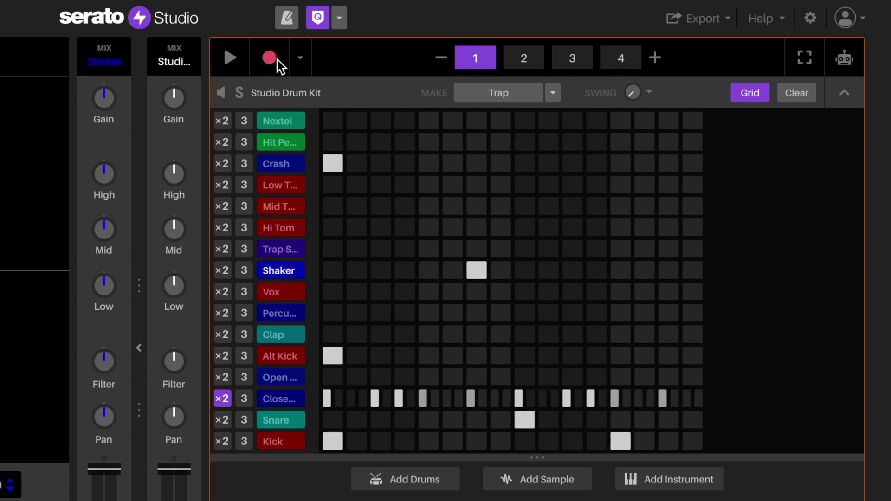
key("space")
key("q")
key("q")
key("q")
key("q")
key("q")
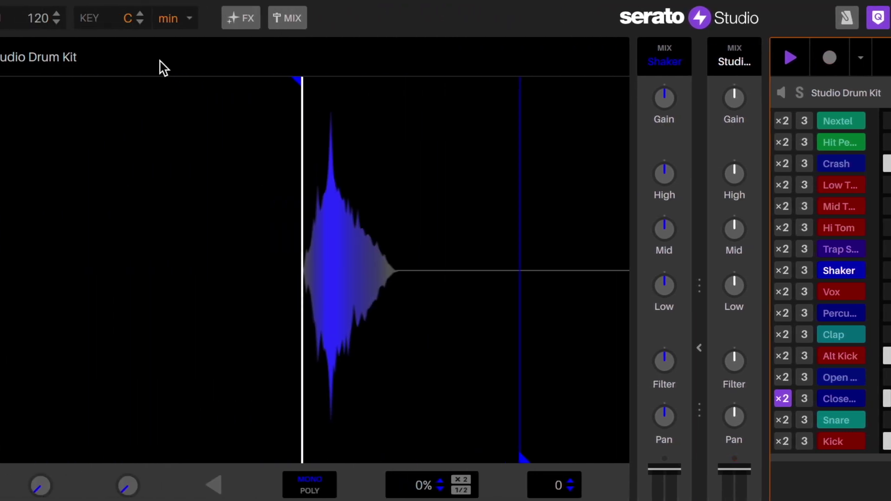
Set the project tempo to 130 BPM
mouse_move(80, 17)
left_mouse_down()
mouse_move(81, 24)
mouse_move(81, 13)
left_mouse_up()
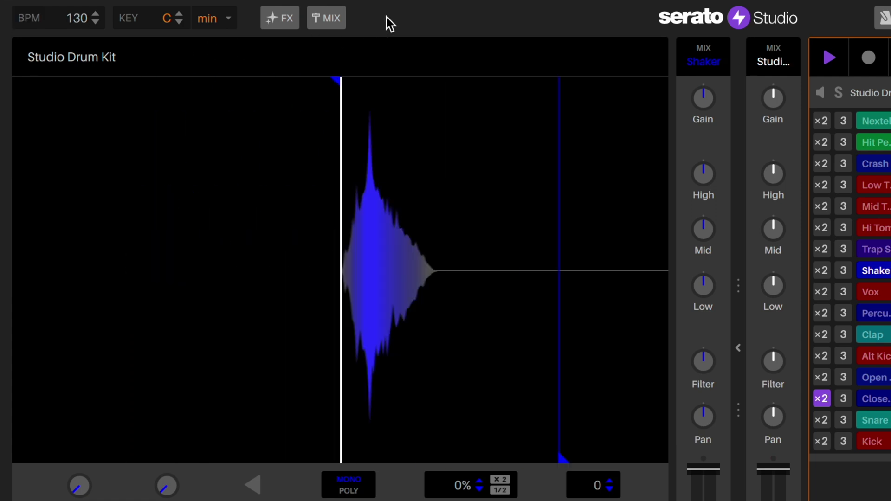
Find the full drum kits in the library and load the Clean 808 Drum Kit onto the drum deck
left_click(165, 376)
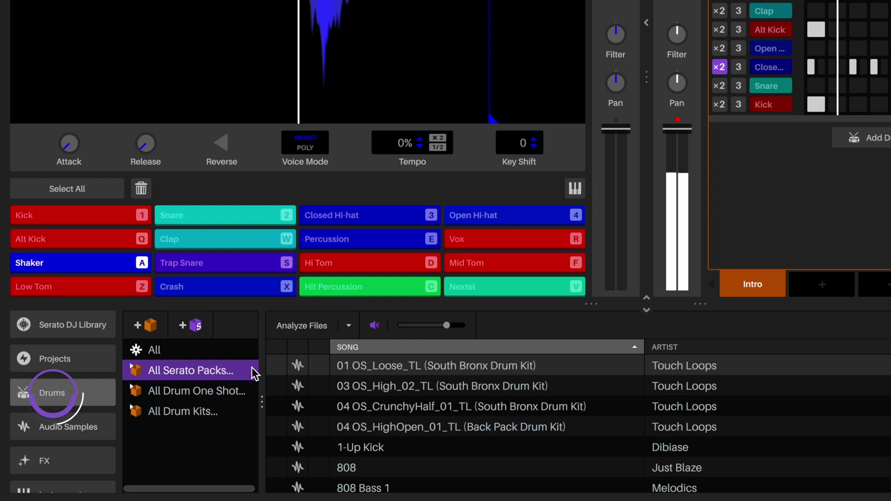
left_click(199, 415)
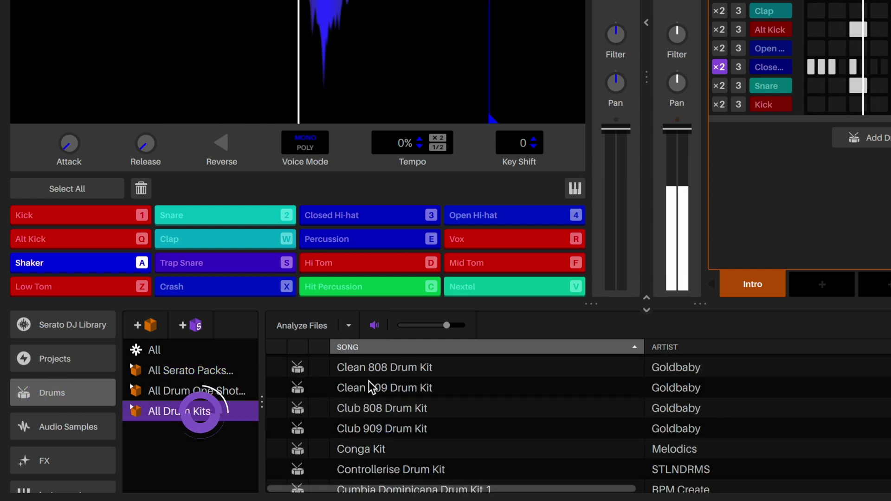
left_click(381, 372)
left_click_drag(381, 372, 365, 204)
left_click_drag(336, 236, 311, 92)
Try the Clean 909, Club 808 and Club 909 Drum Kits one after another on the drum deck
left_click(280, 423)
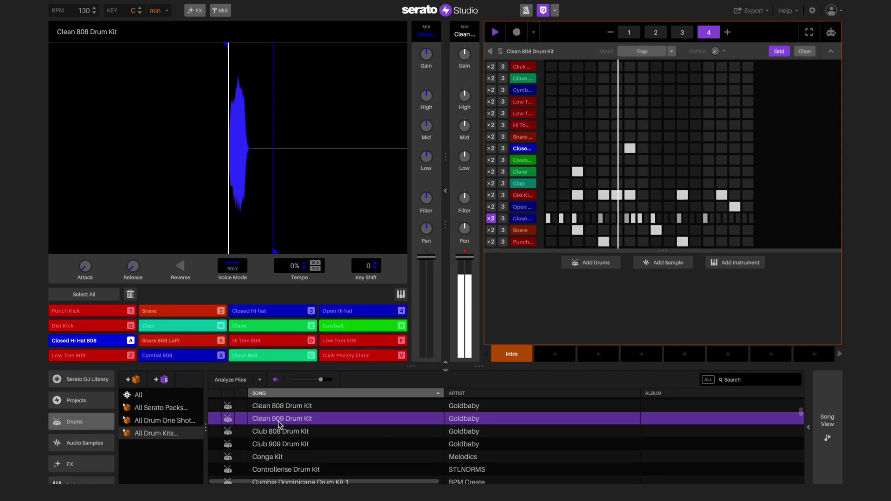
left_click_drag(280, 424, 277, 232)
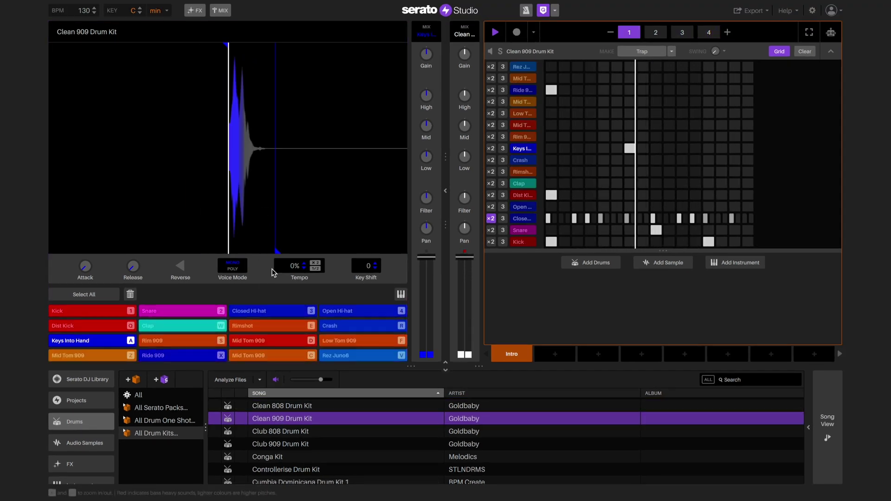
left_click_drag(271, 432, 277, 215)
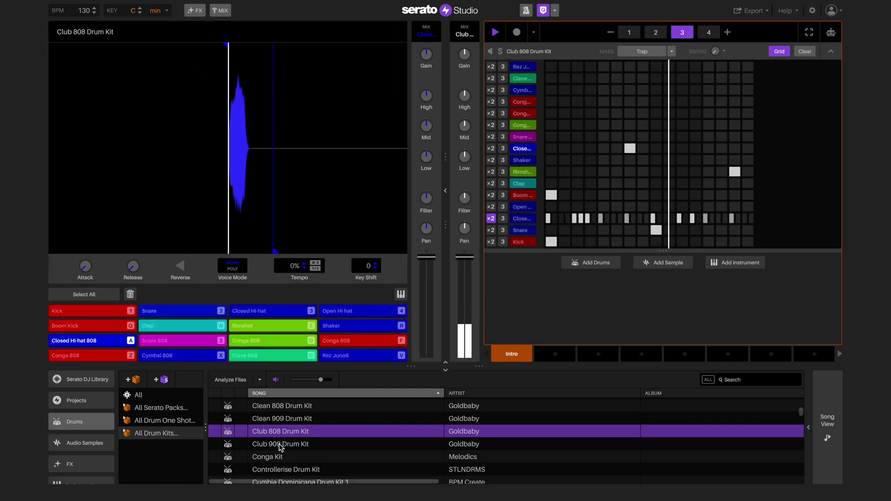
left_click_drag(281, 448, 258, 191)
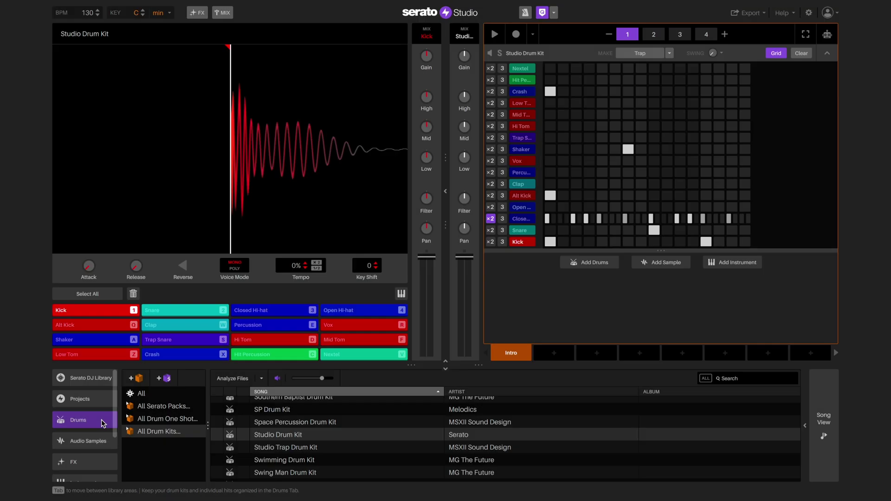
Load the sample loop Italy Soul from the audio samples library onto a new deck in the scene
left_click(99, 445)
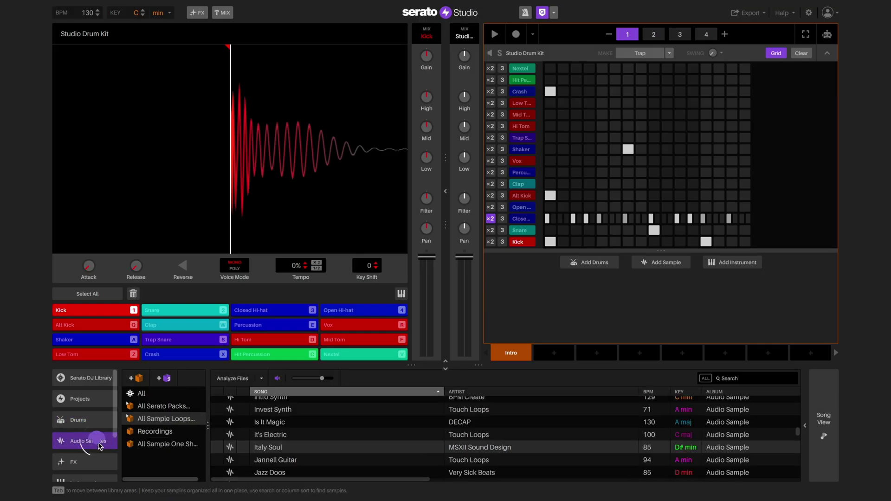
left_click(158, 419)
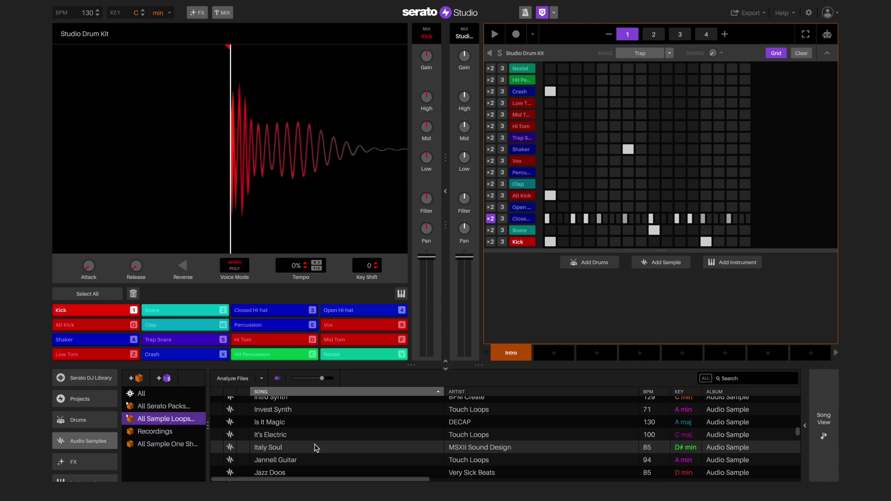
left_click(316, 448)
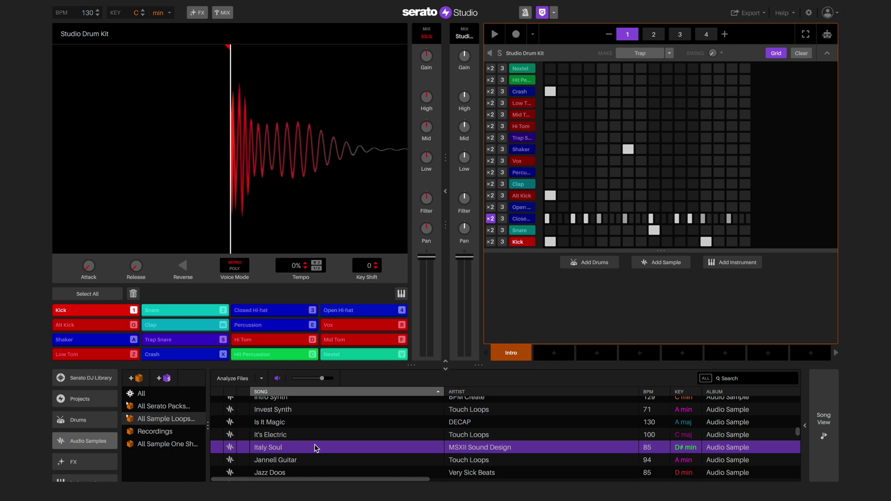
left_click_drag(316, 447, 605, 307)
left_click_drag(603, 305, 603, 304)
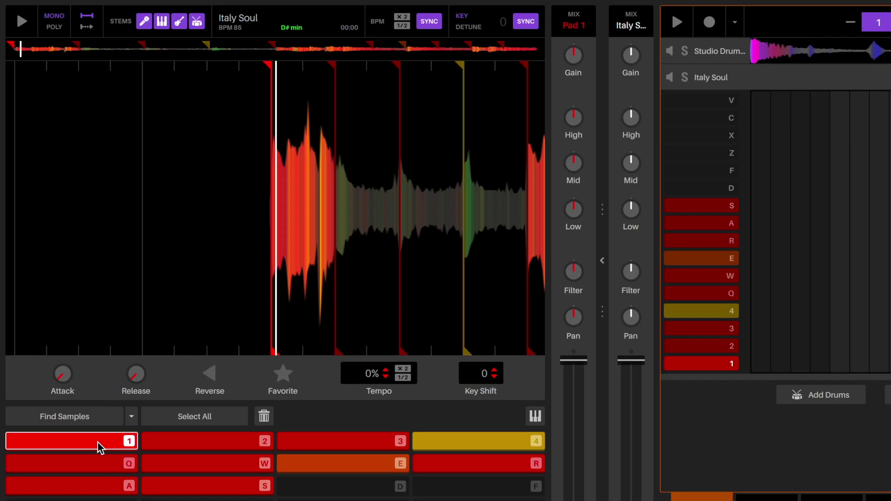
Audition the slices of Italy Soul and mark the slice on pad 1 as a favorite
key("1")
key("2")
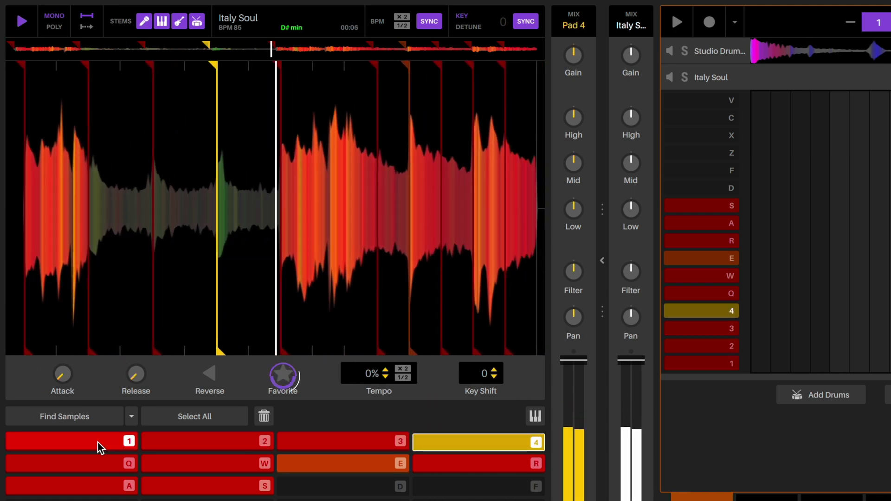
left_click(97, 442)
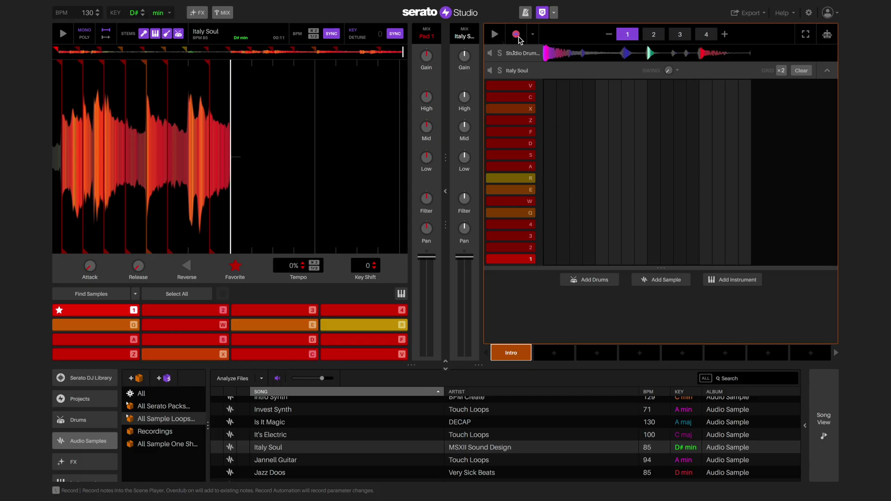
Record a long pad 1 note across the bars of the Italy Soul sequence and resize its end
left_click(520, 39)
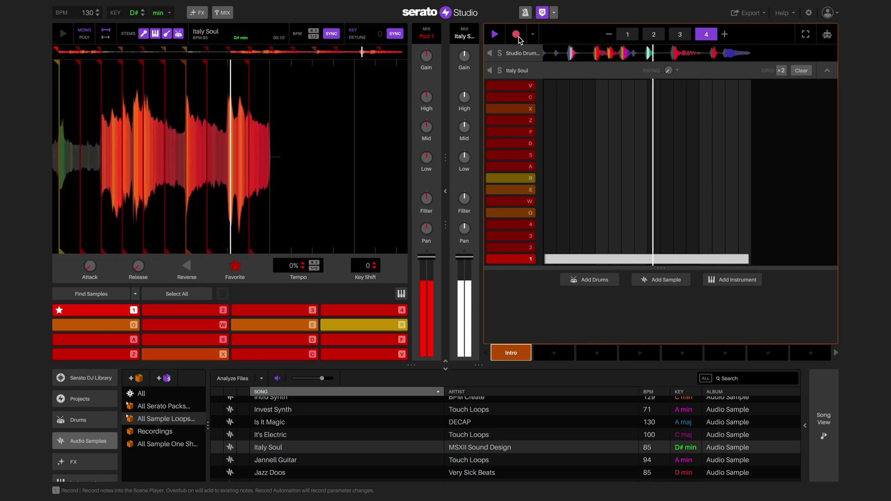
left_click(550, 258)
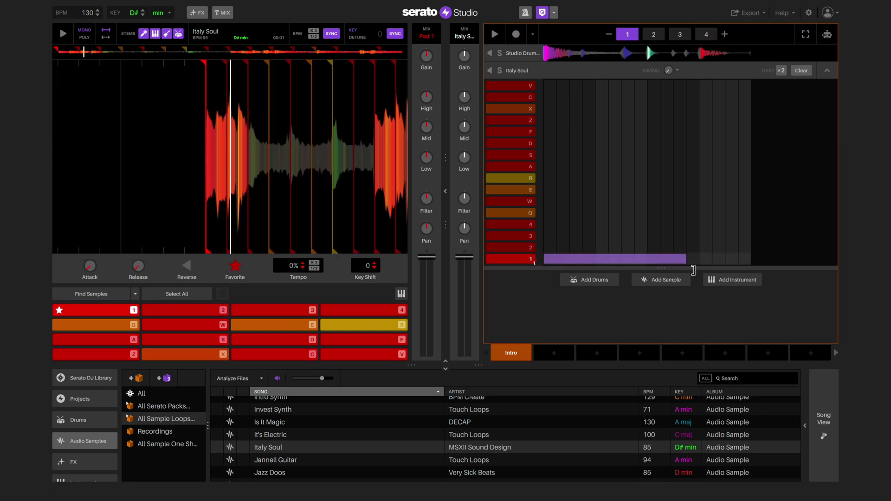
left_click_drag(756, 272, 679, 269)
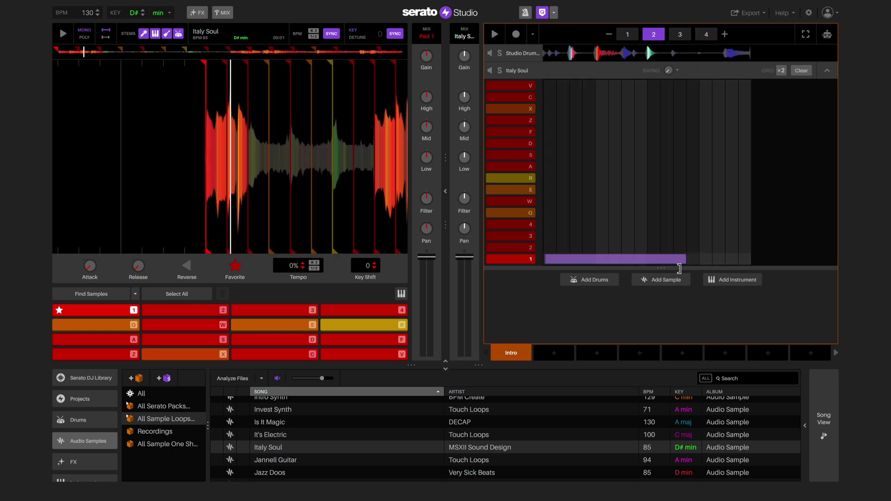
left_click_drag(761, 264, 764, 260)
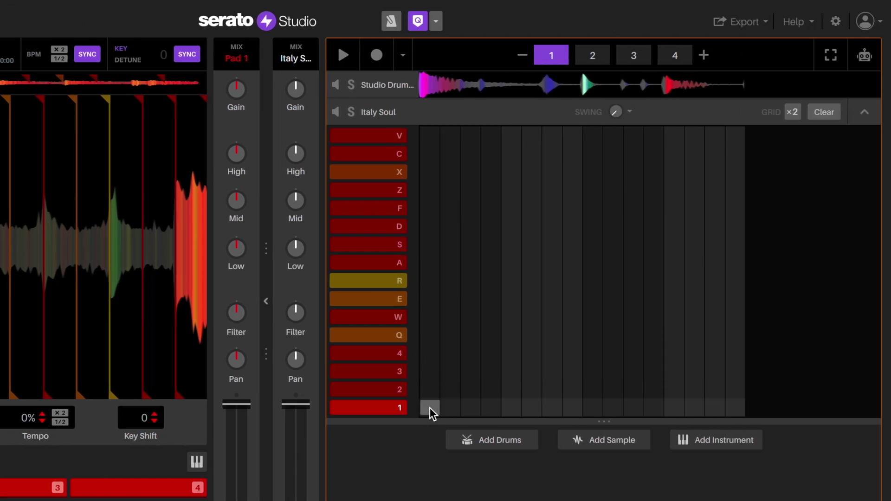
Place a pad 1 note on the first step of bar 1 for Italy Soul and play the scene through
left_click(431, 409)
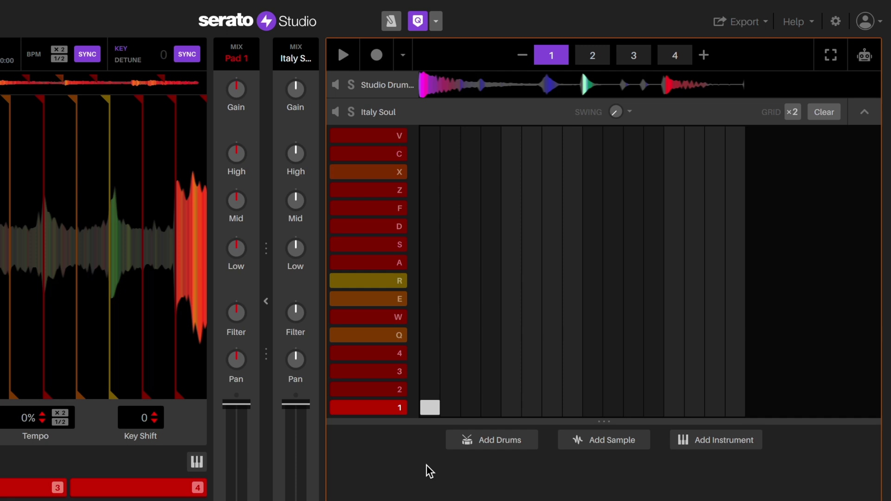
key("space")
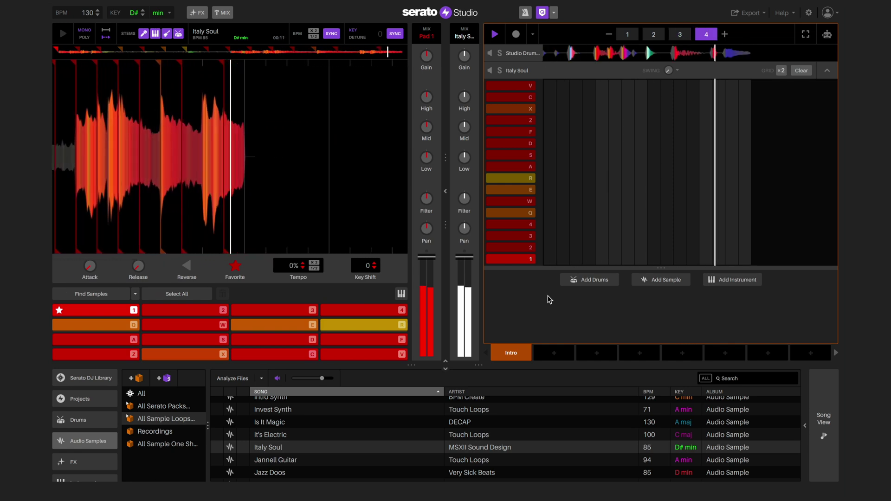
key("space")
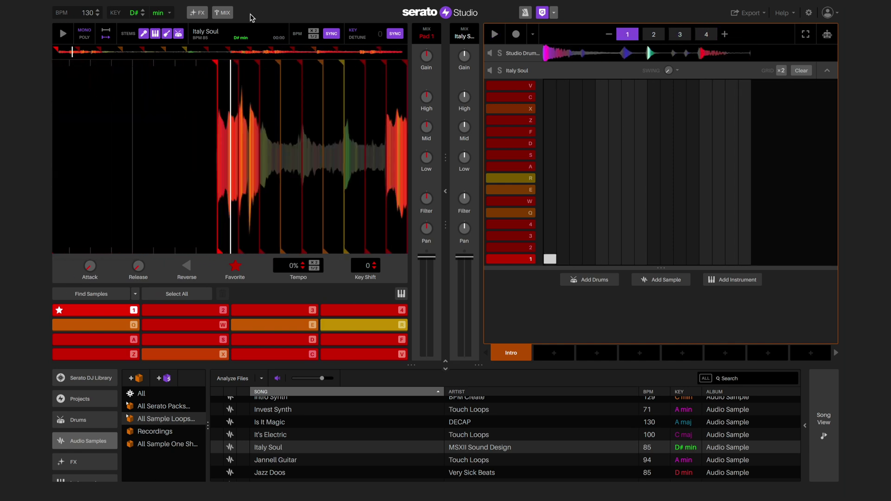
Show the effects section and look through the effects available for the first slot of pad 1
left_click(197, 13)
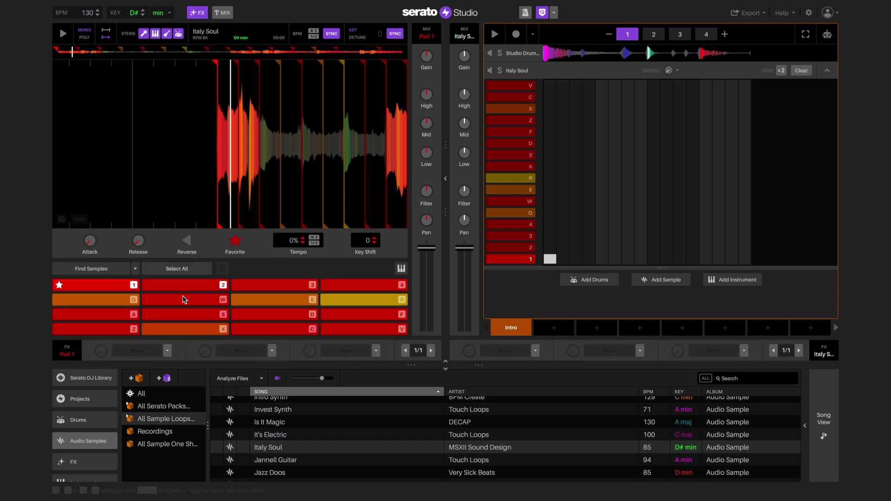
left_click(167, 350)
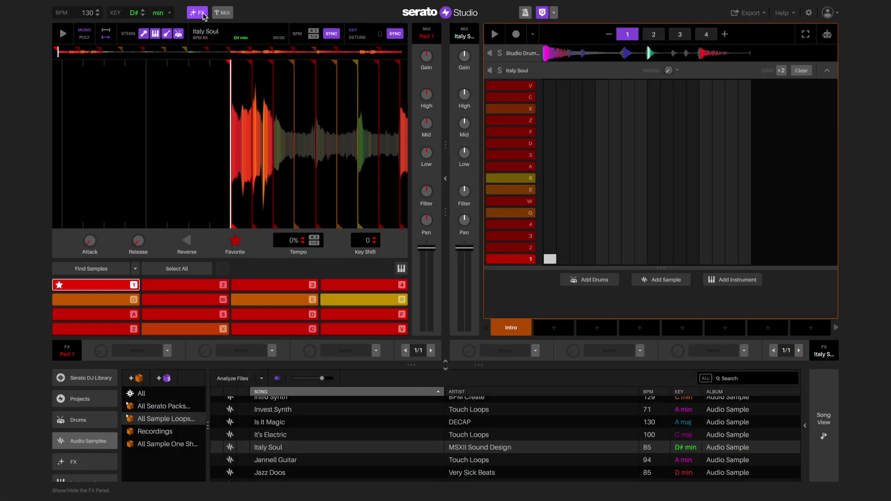
left_click(167, 351)
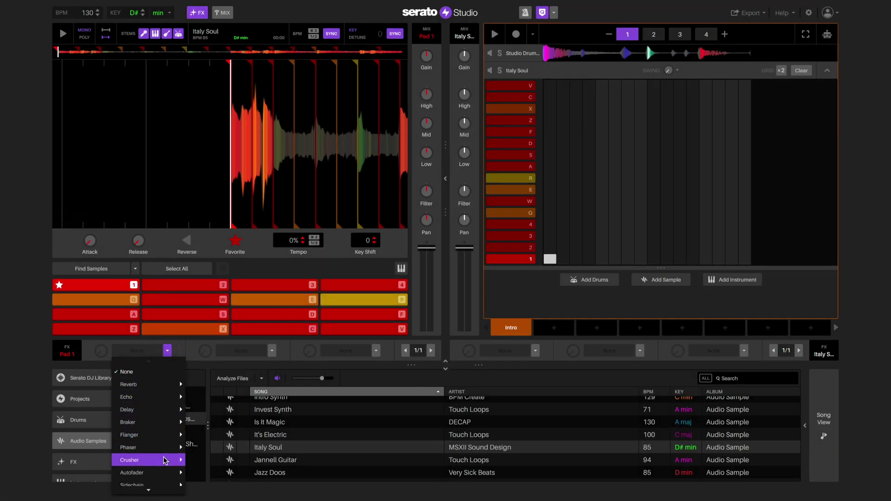
mouse_move(167, 477)
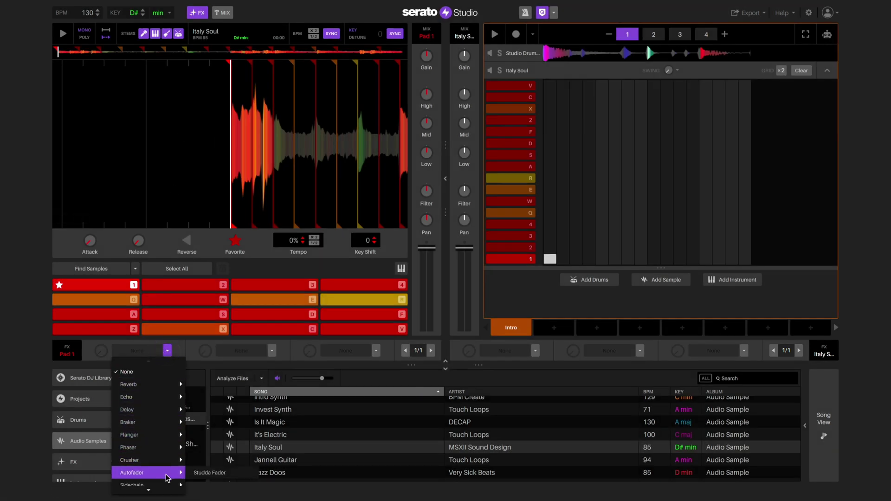
left_click(174, 351)
Load the Hard Sidechain effect into the first effect slot of the Italy Soul deck
left_click(536, 351)
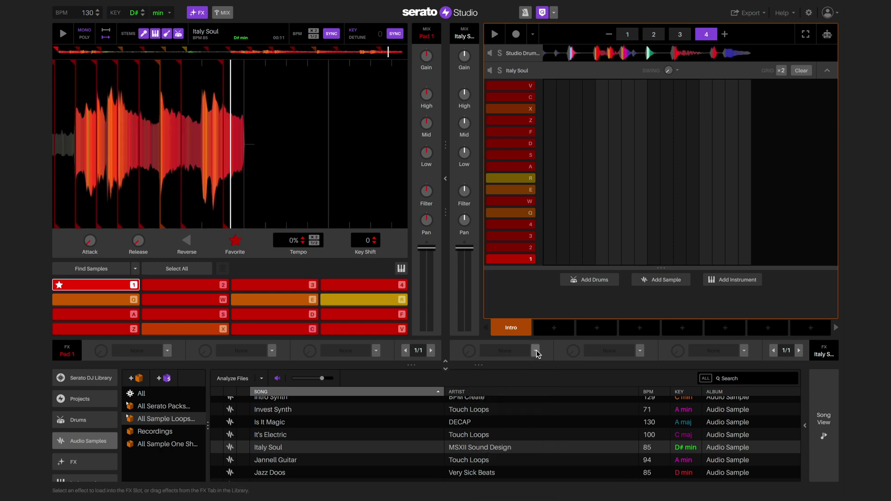
left_click(535, 351)
scroll(526, 433, "down", 3)
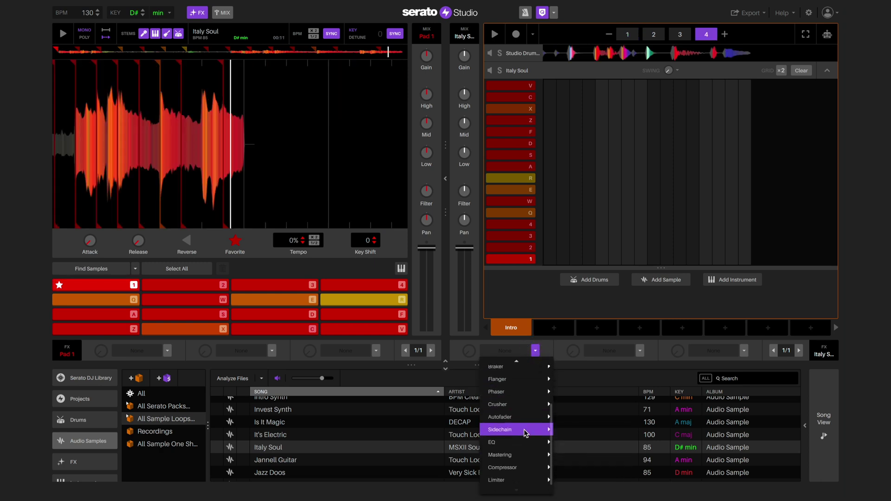
left_click(589, 442)
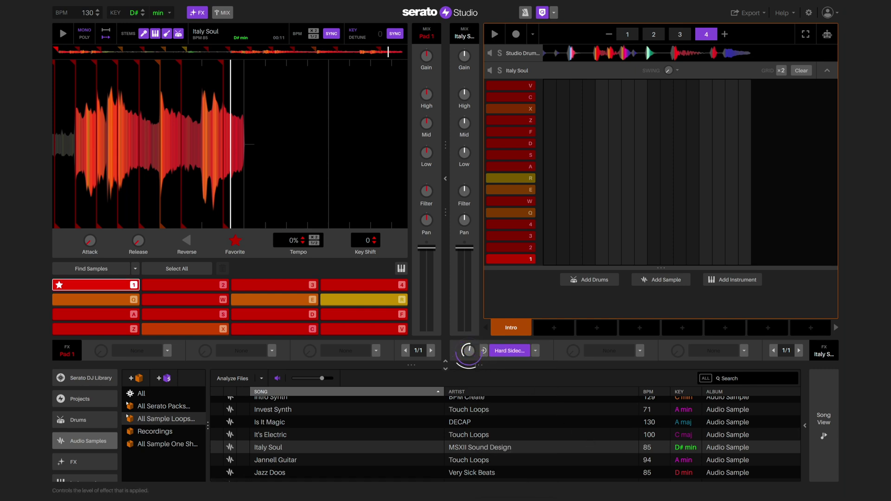
Set the Kick of the Studio Drum Kit as the sidechain input for Italy Soul and play the scene
left_click(483, 350)
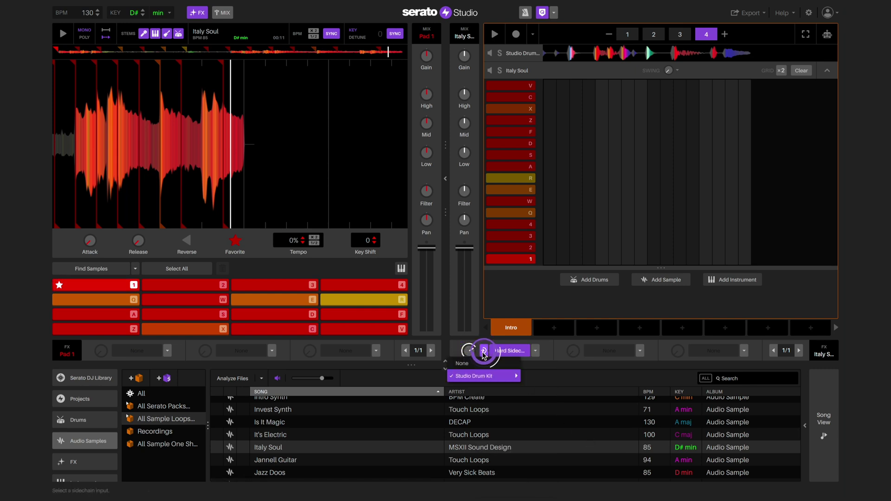
left_click(483, 376)
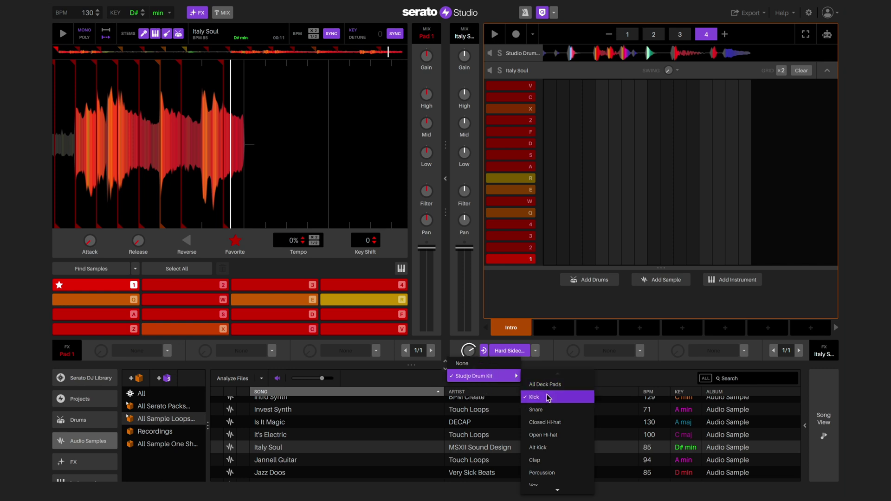
left_click(548, 397)
key("space")
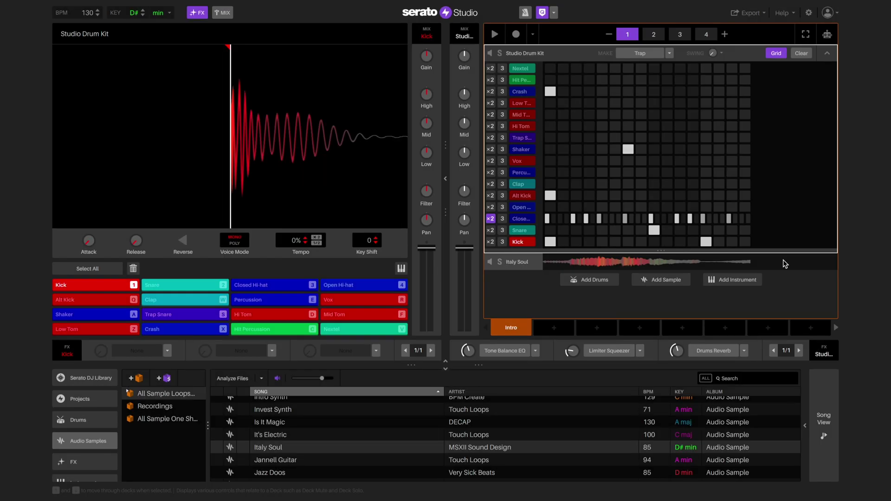
left_click(785, 264)
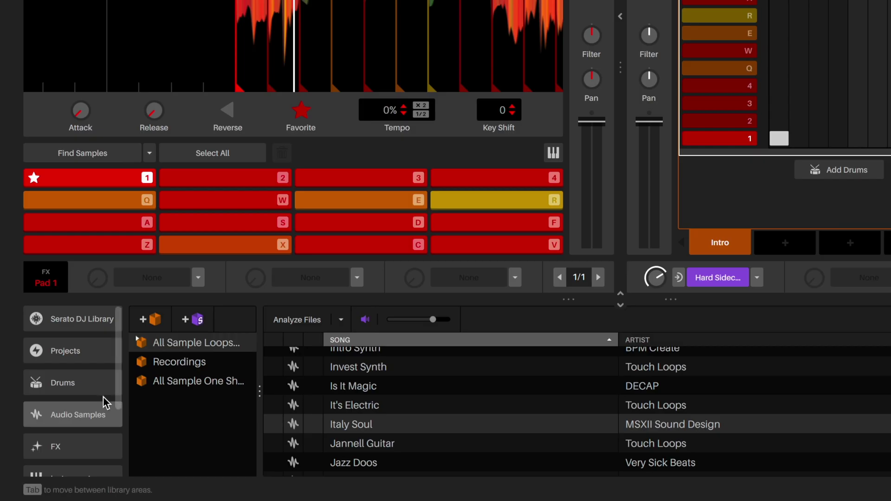
Browse the 808 sounds among the Bass instruments and add 808 Head Explosion Bass to the scene
scroll(105, 430, "down", 3)
left_click(96, 432)
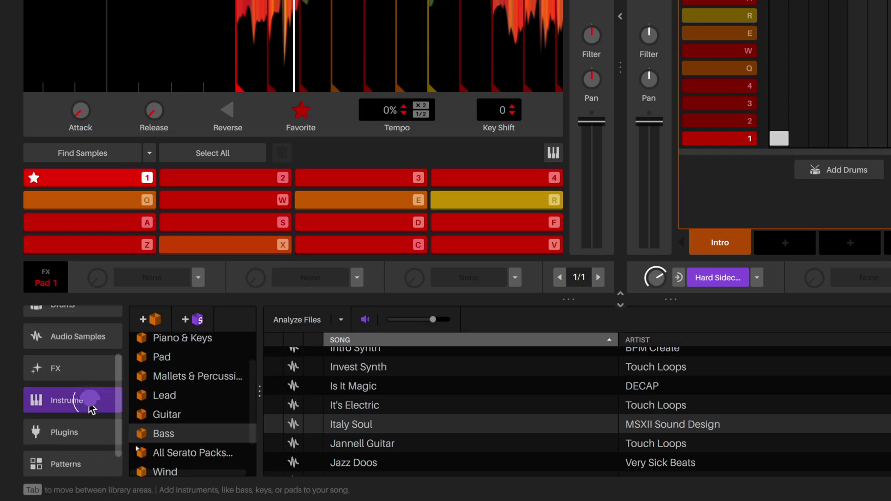
left_click(188, 432)
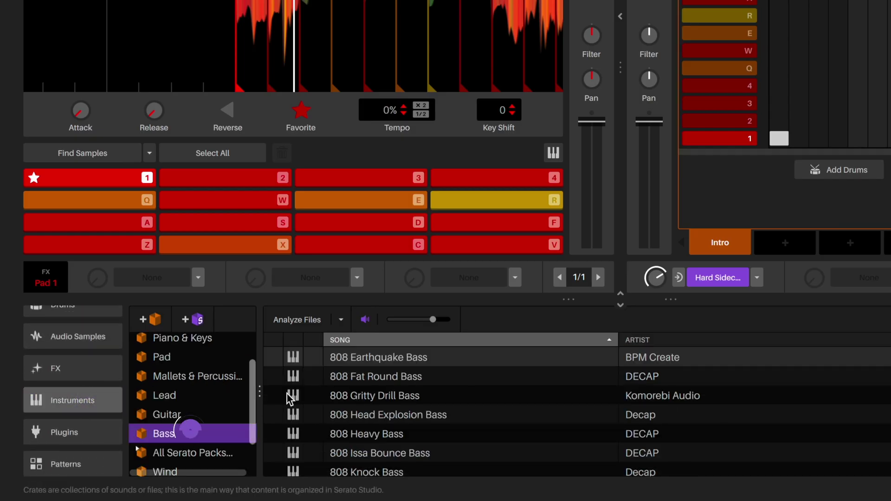
left_click(377, 357)
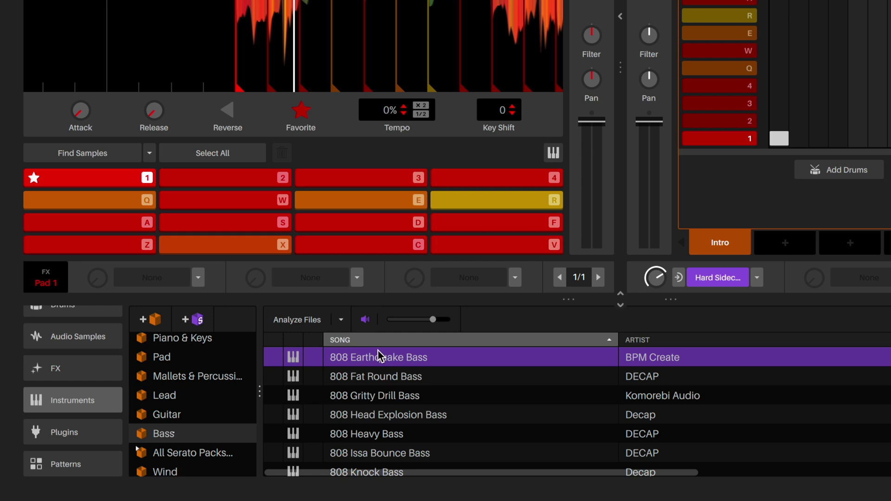
left_click(380, 375)
left_click(382, 397)
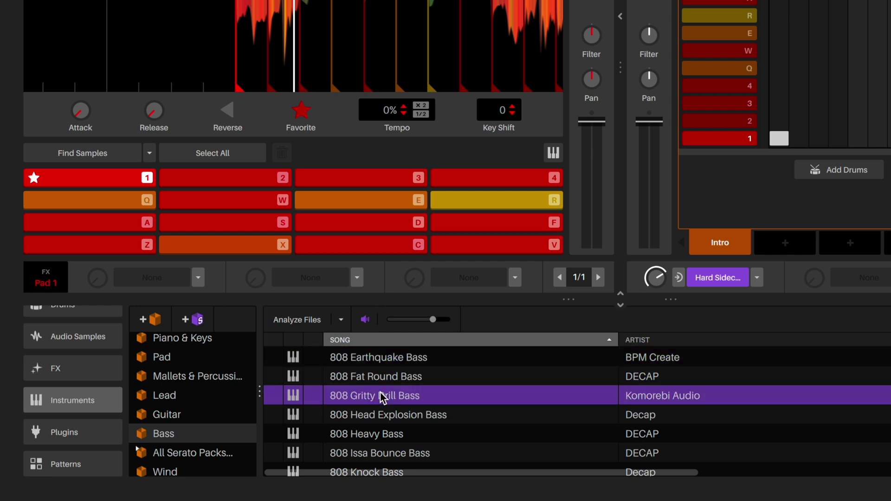
left_click(379, 414)
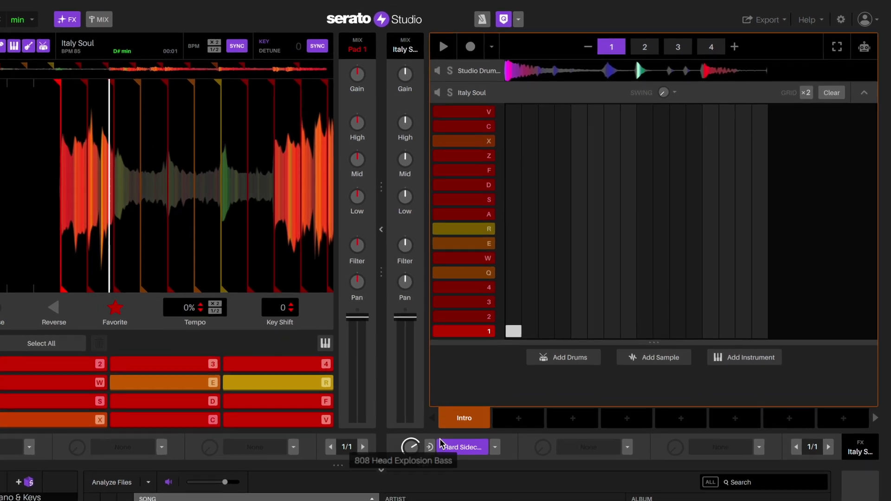
left_click_drag(441, 443, 527, 388)
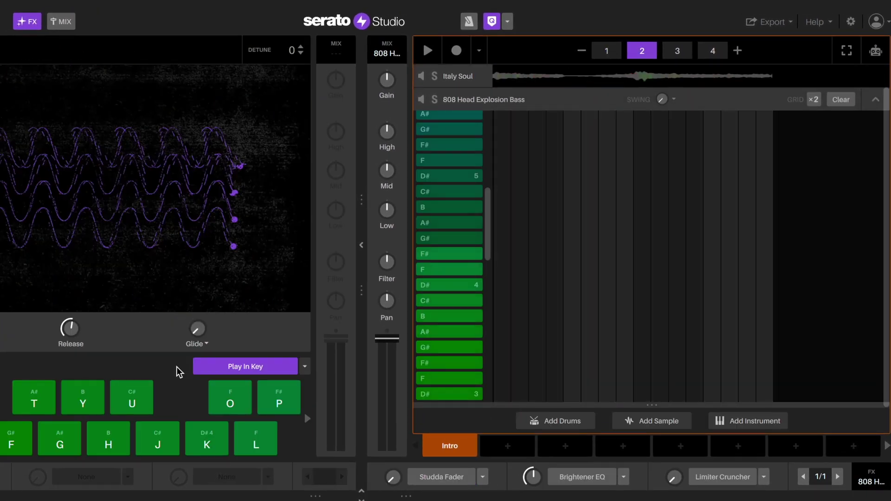
Turn Play In Key off for the bass, try a few notes and turn it back on
left_click(209, 369)
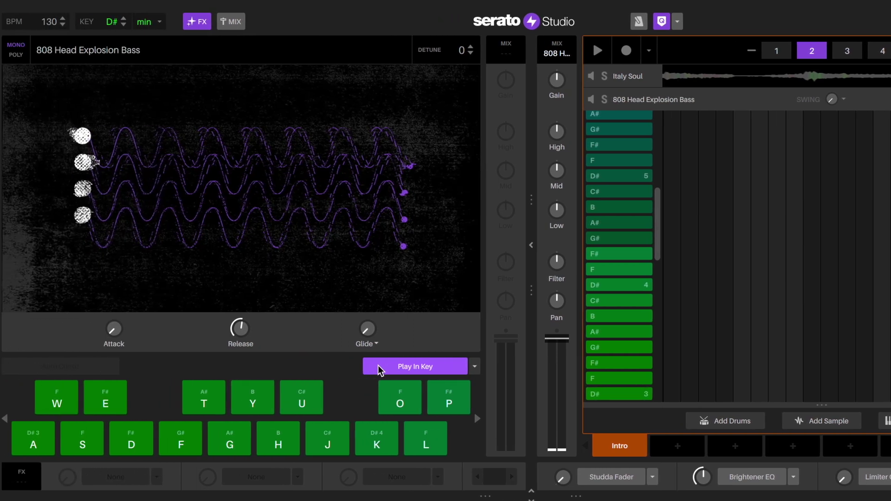
left_click(379, 370)
key("a")
key("a")
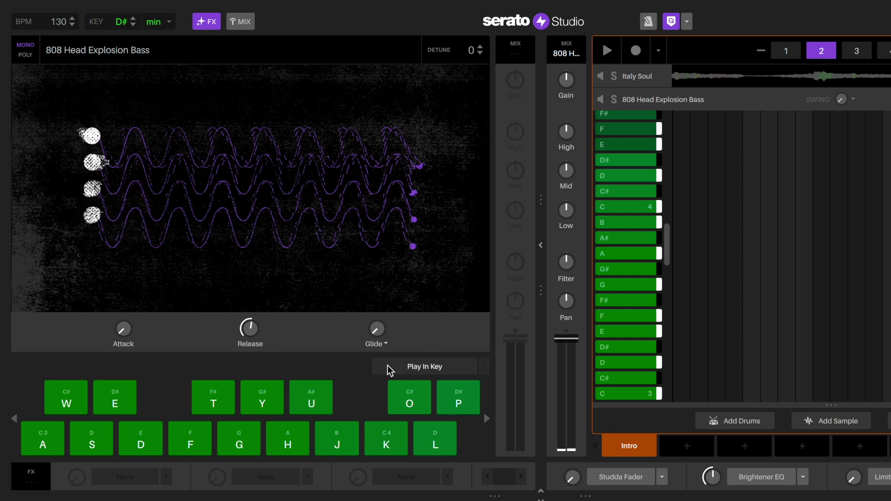
left_click(389, 370)
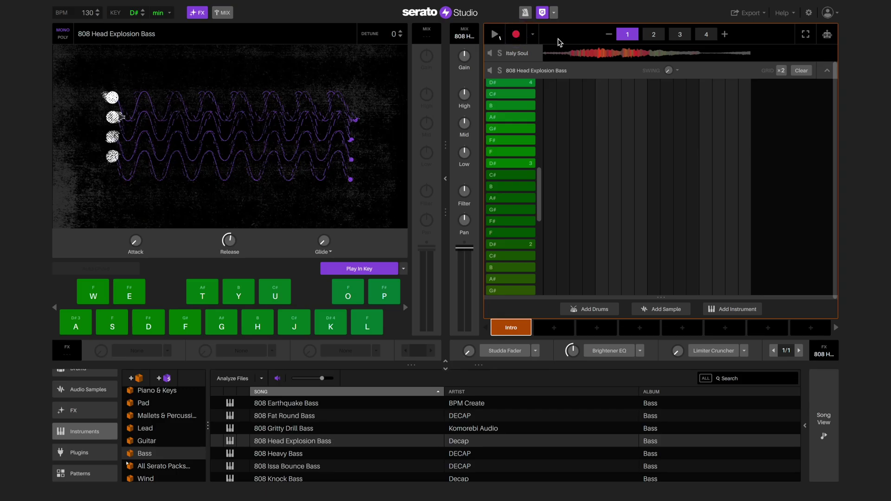
Lower the bass keyboard by two octaves to start at D#2 while rehearsing notes over the playing scene
key("space")
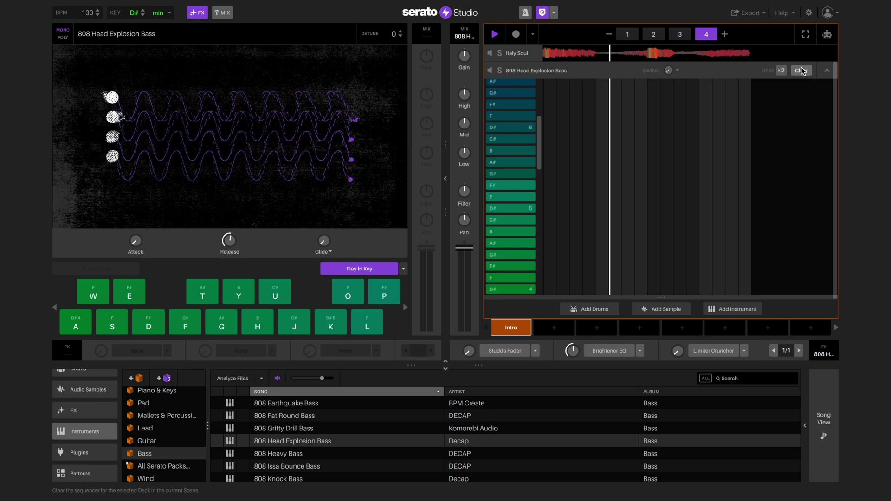
key("z")
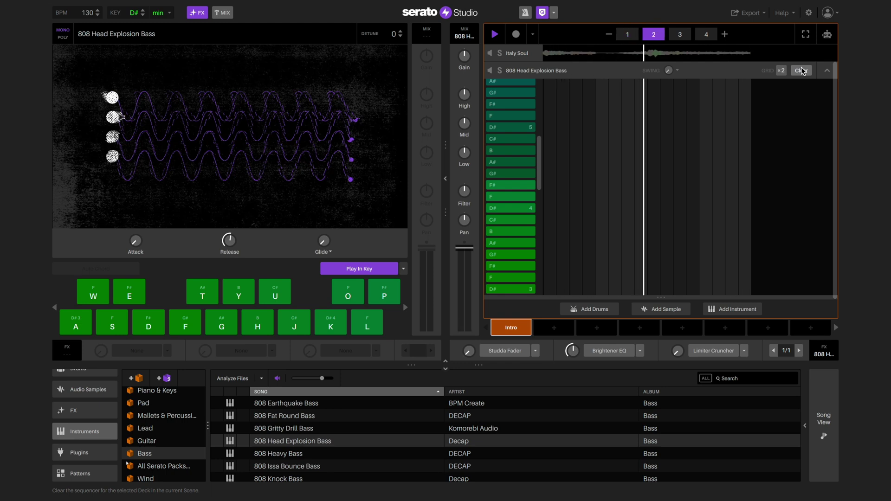
key("j")
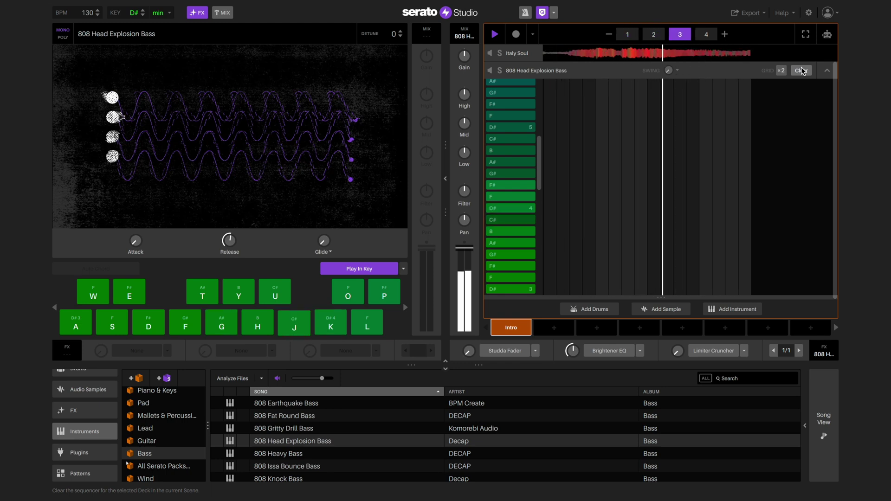
key("f")
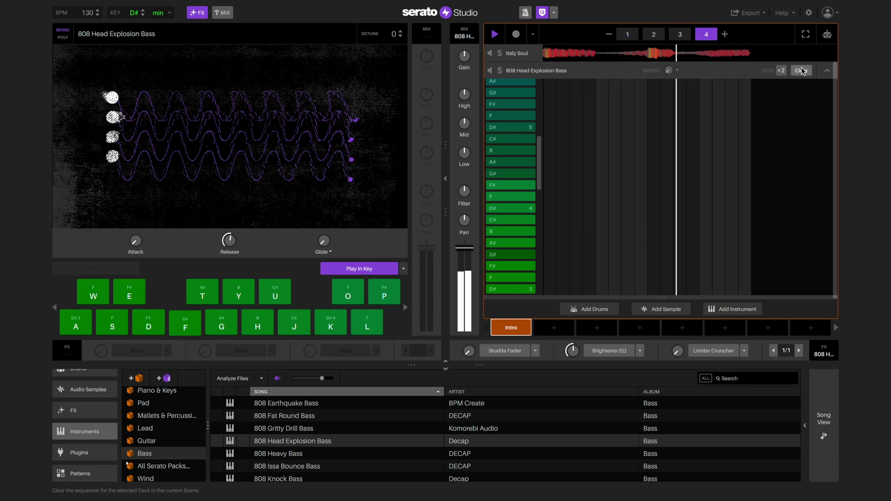
key("z")
key("k")
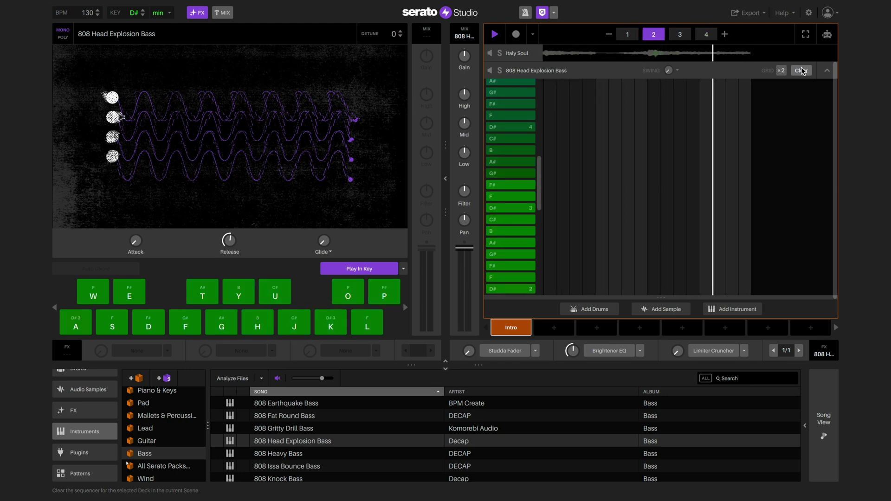
key("j")
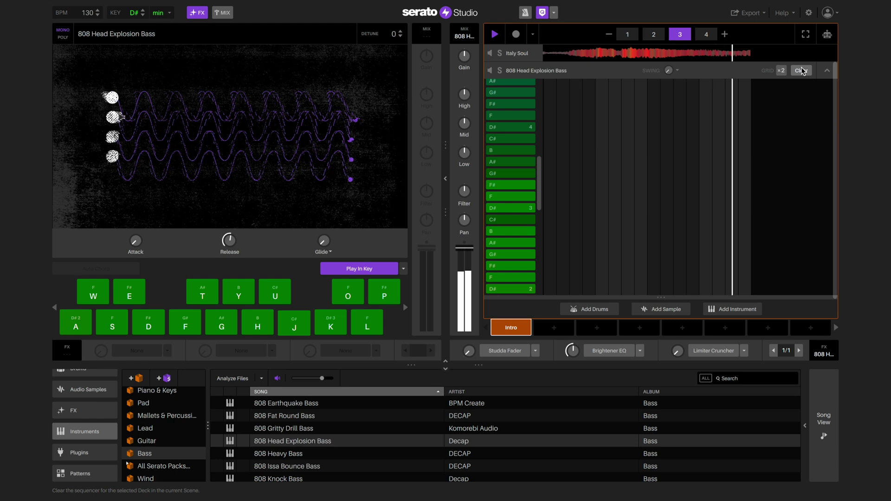
Record an 808 bass line of A#, C# and D# notes, ending with A# and G# in bar 4
key("space")
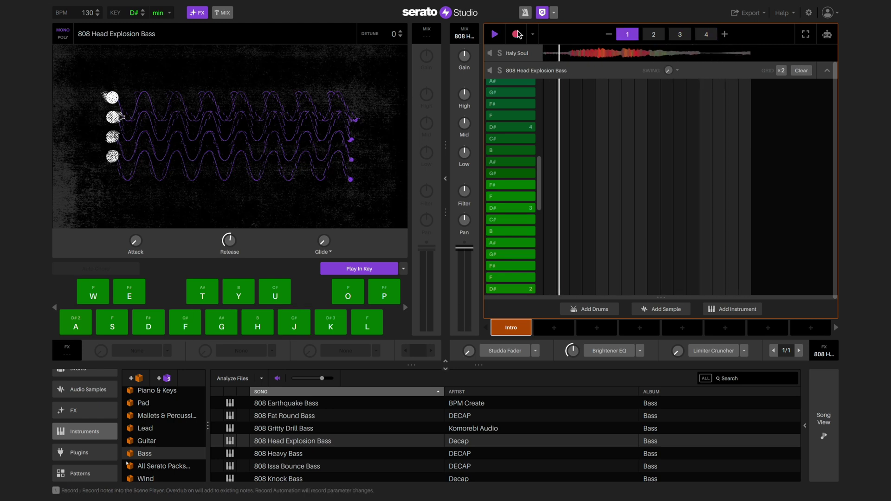
key("g")
key("j")
key("k")
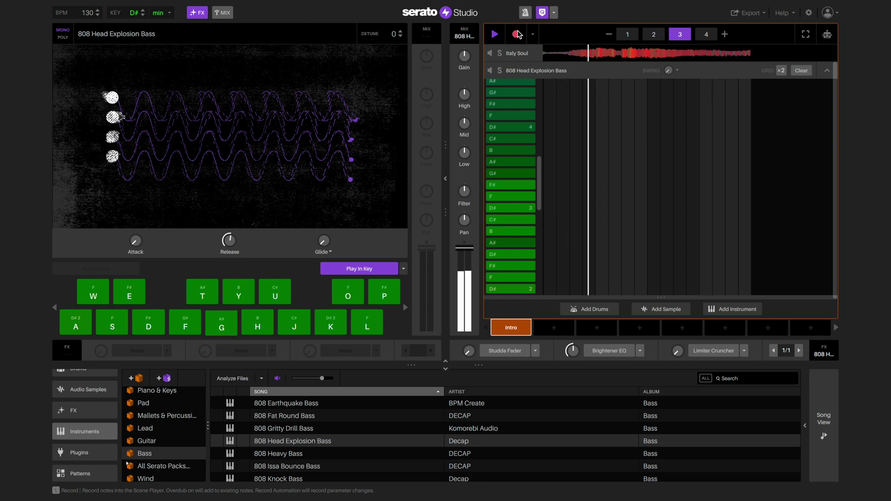
key("g")
key("j")
key("k")
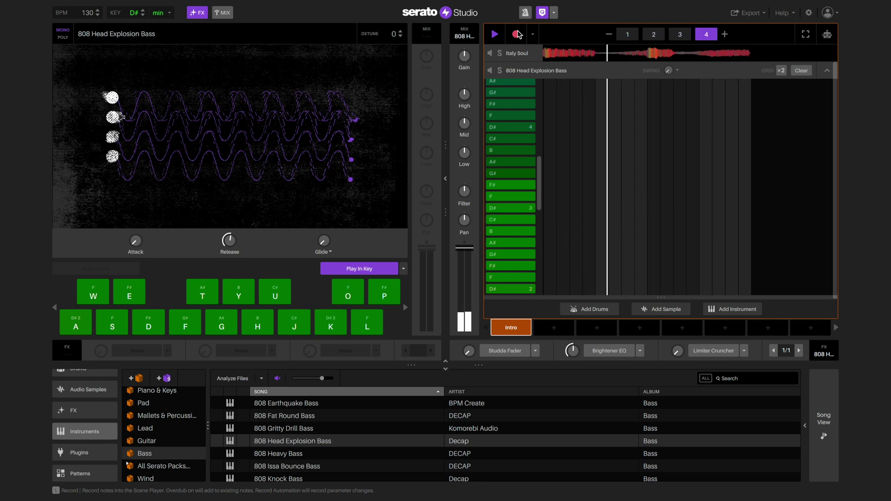
key("g")
key("f")
left_click(517, 34)
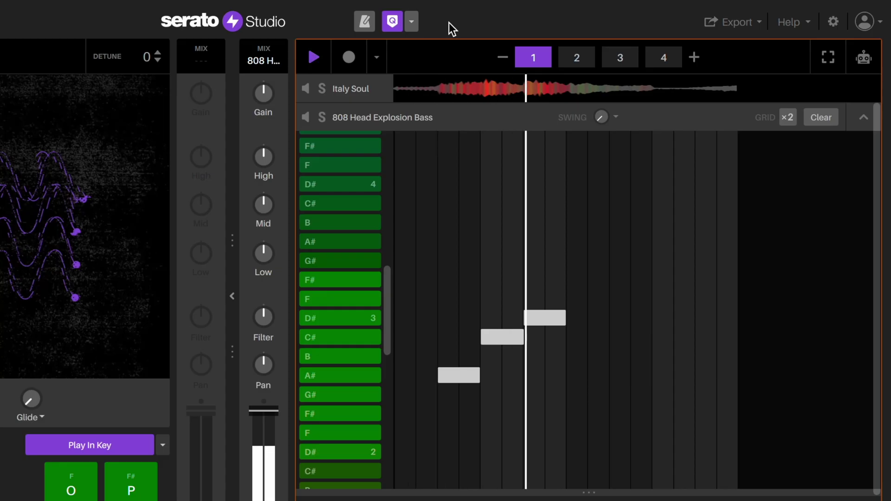
Switch Quantize Mode off and back on, and adjust the gain of 808 Head Explosion Bass
left_click(392, 23)
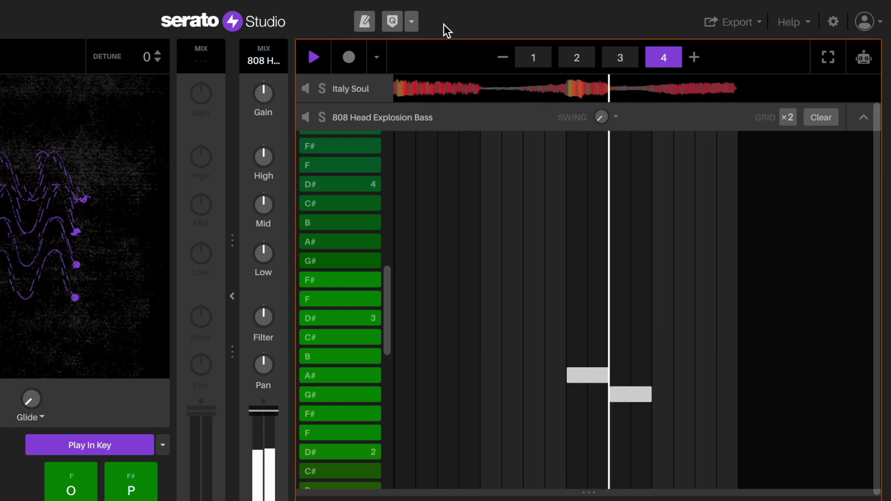
left_click(394, 28)
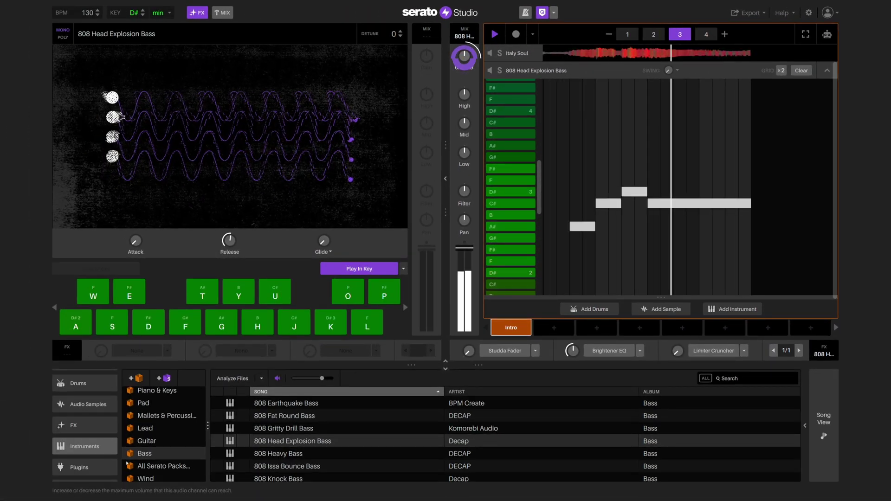
left_click_drag(464, 57, 464, 49)
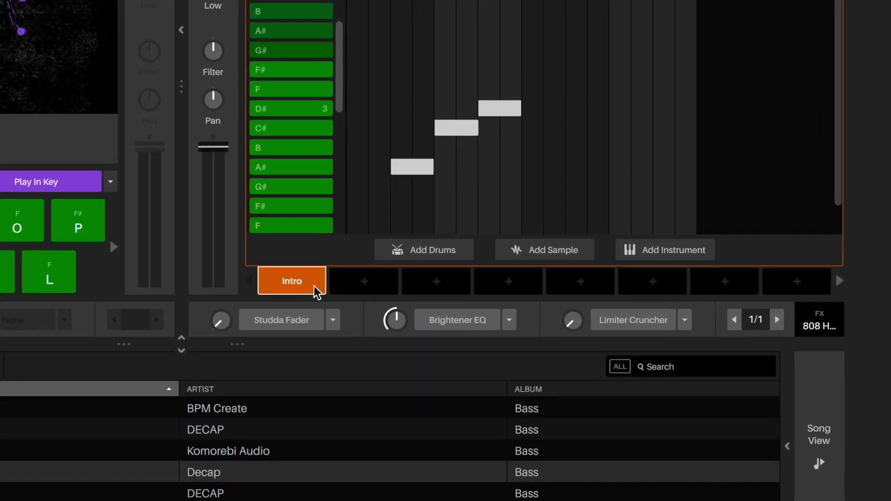
Copy the Intro scene into the second scene slot
left_click(358, 291)
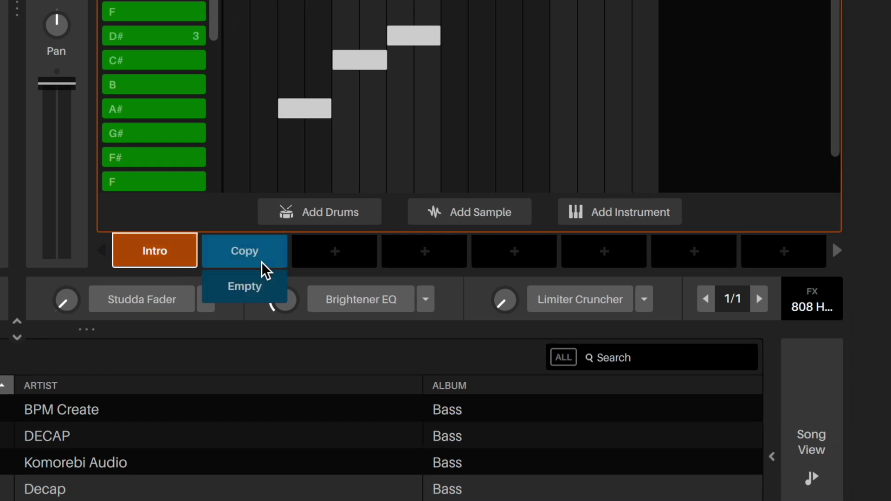
mouse_move(424, 264)
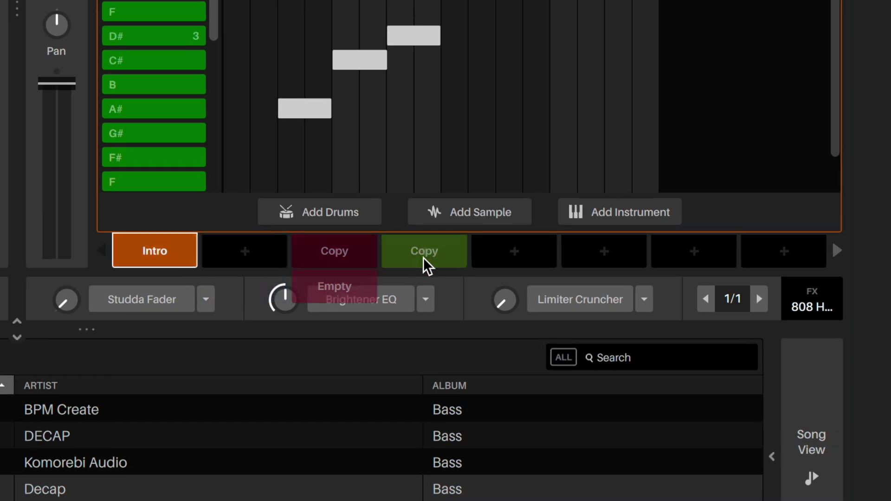
mouse_move(537, 255)
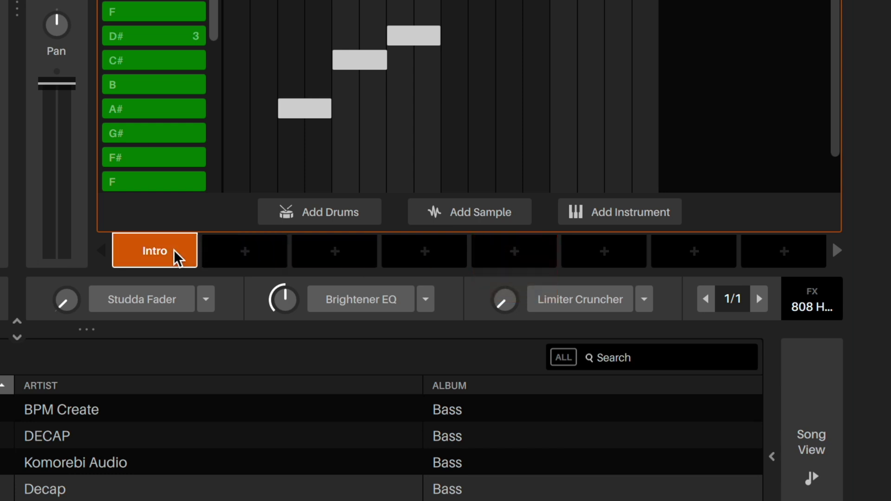
left_click(271, 255)
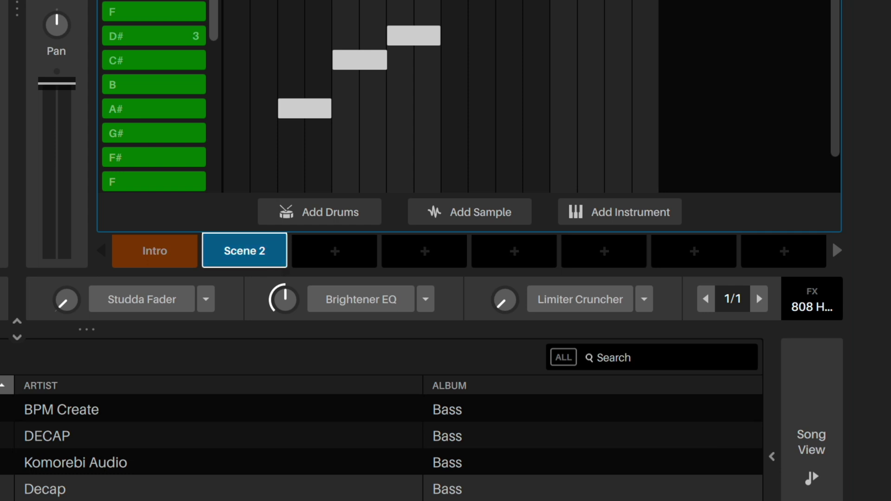
Clear the Studio Drum Kit sequence in Scene 2
scroll(280, 264, "up", 6)
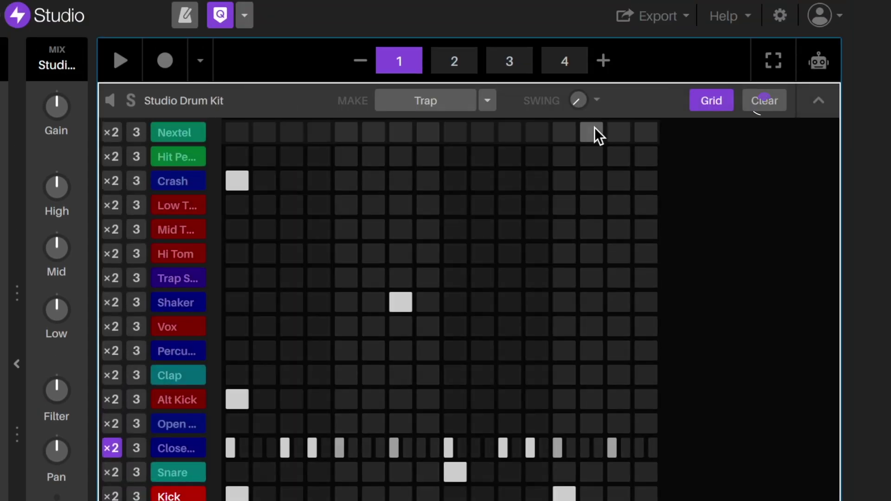
left_click(775, 100)
scroll(824, 29, "down", 2)
left_click(824, 28)
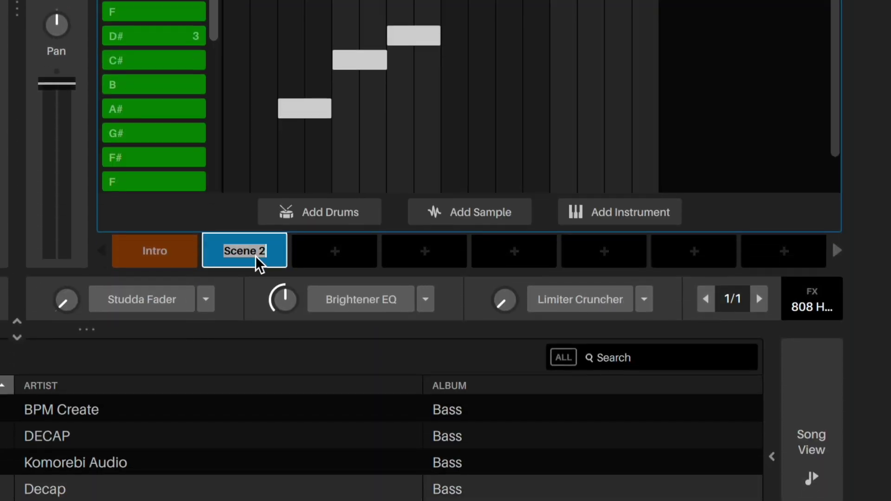
Rename the first scene MAIN and the second scene INTRO
left_click(161, 262)
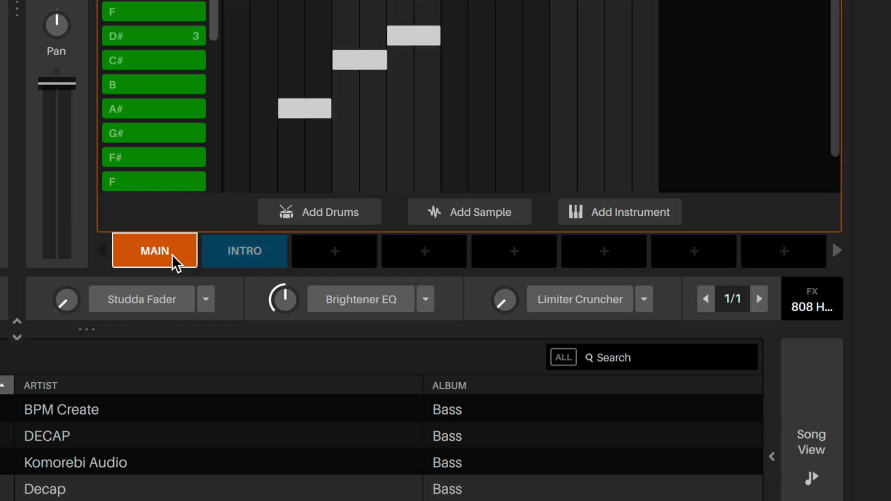
left_click(262, 261)
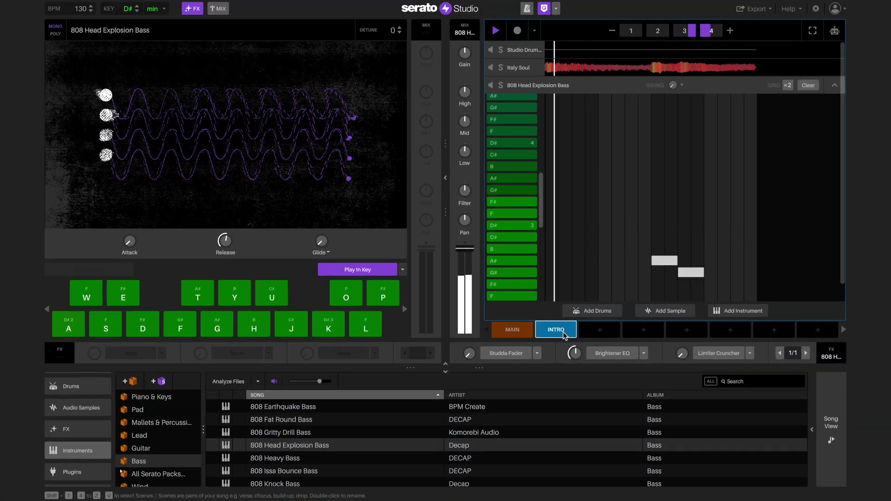
Copy the MAIN scene into the third scene slot
left_click(528, 332)
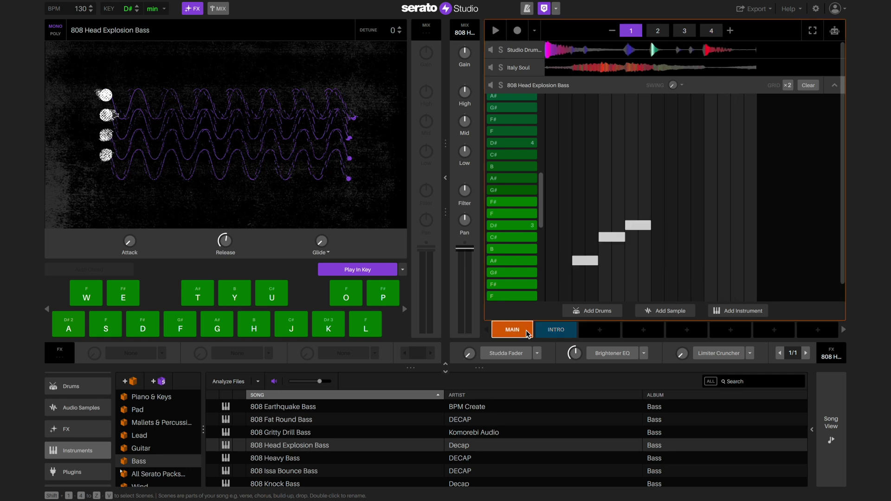
mouse_move(602, 332)
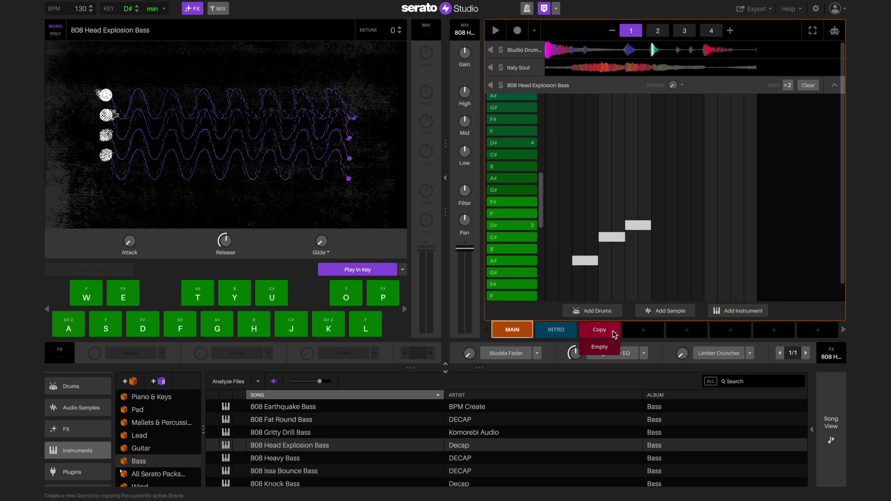
left_click(600, 330)
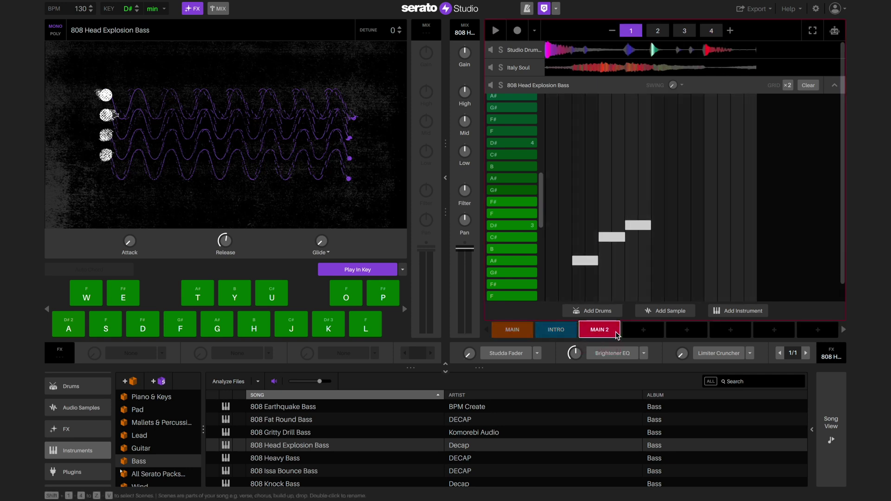
Play the MAIN 2 scene and add an instrument deck loaded with Alien Ottoman Synth from Piano & Keys
key("space")
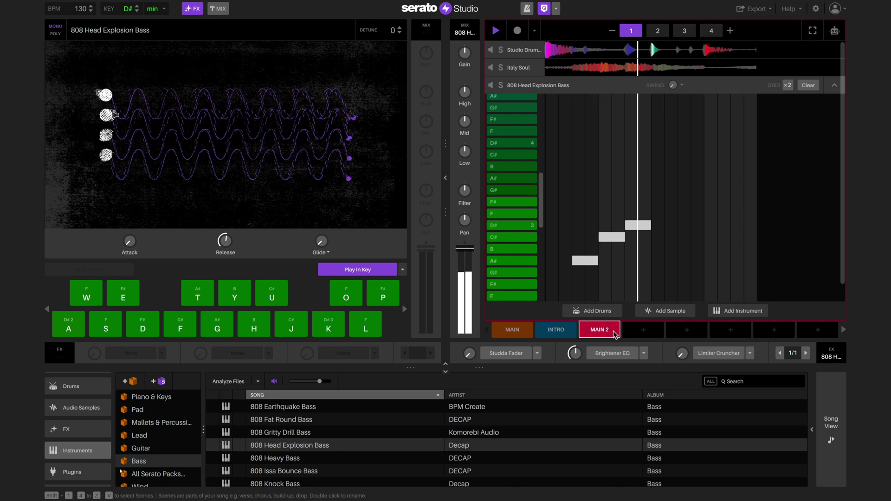
left_click(733, 311)
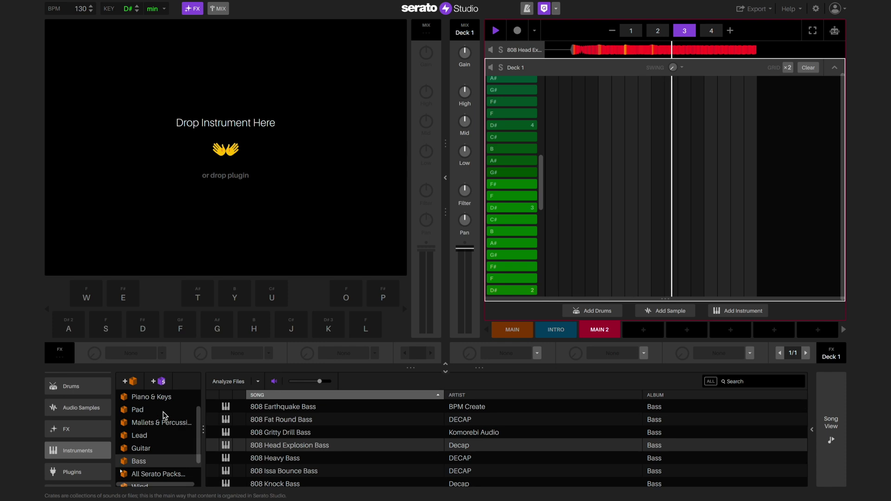
left_click(151, 397)
left_click_drag(281, 432, 259, 175)
Put an Echo effect in Alien Ottoman Synth's first effect slot and raise its amount close to maximum
left_click(538, 354)
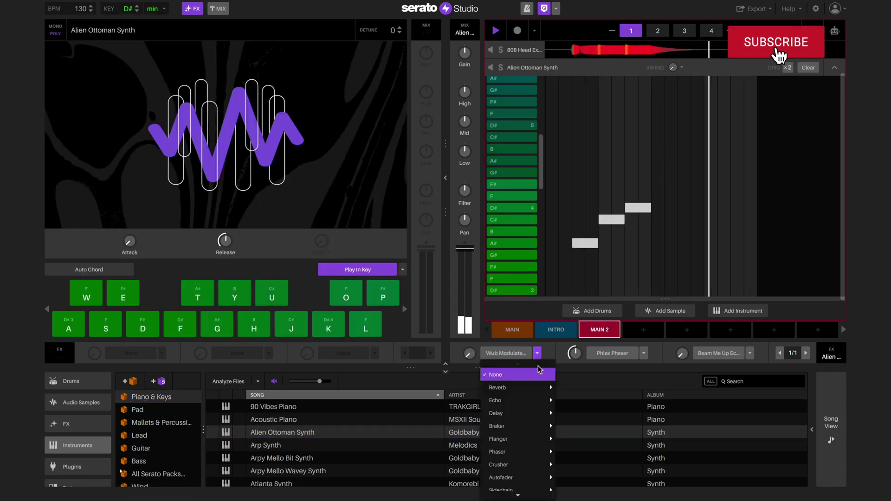
mouse_move(540, 400)
left_click(578, 438)
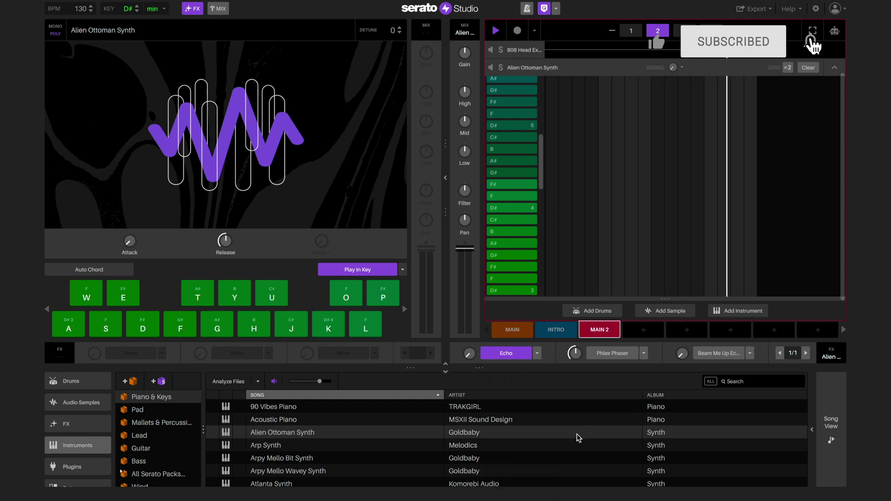
left_click_drag(470, 353, 469, 320)
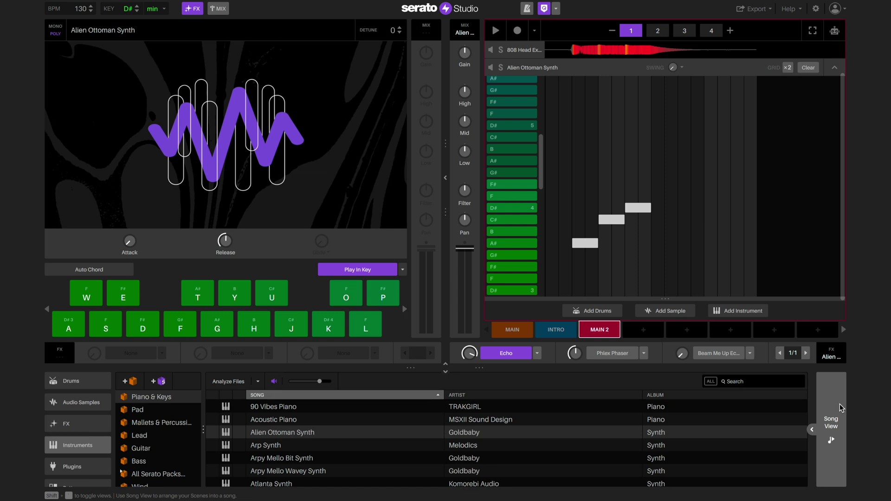
In Song View, place INTRO at the start of the timeline, followed by four MAIN and two MAIN 2 scenes
left_click(840, 408)
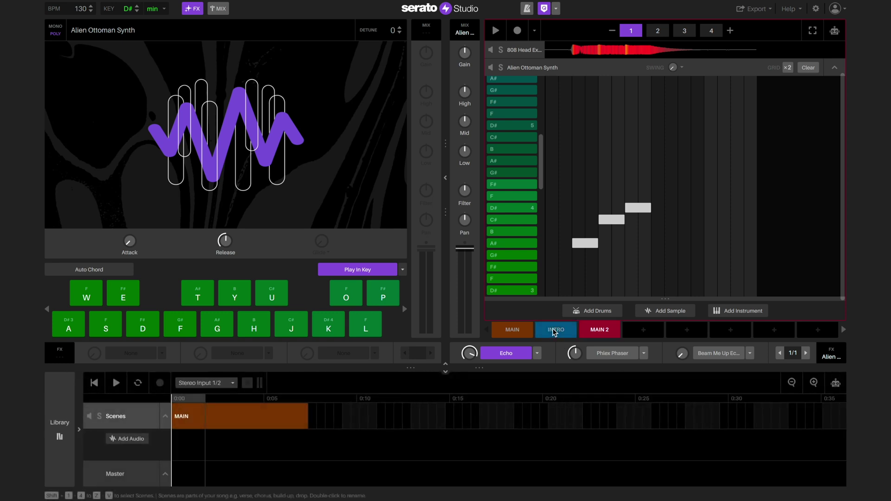
left_click_drag(554, 331, 189, 424)
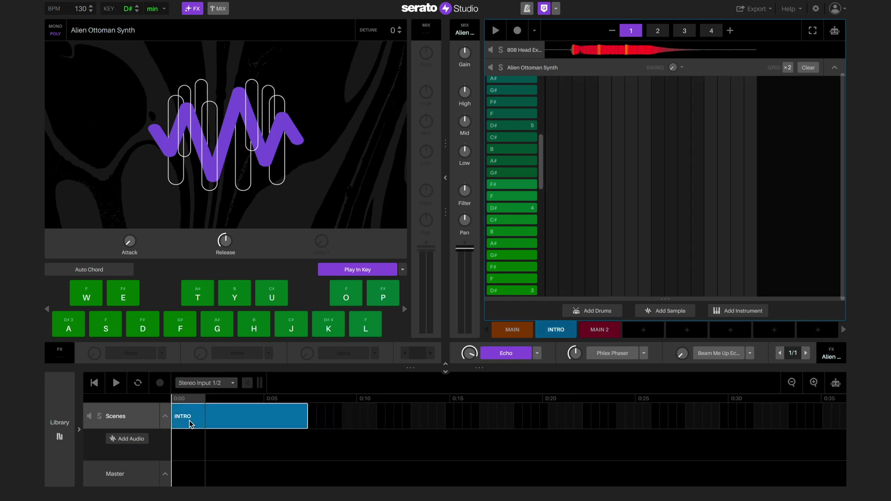
left_click_drag(515, 327, 608, 418)
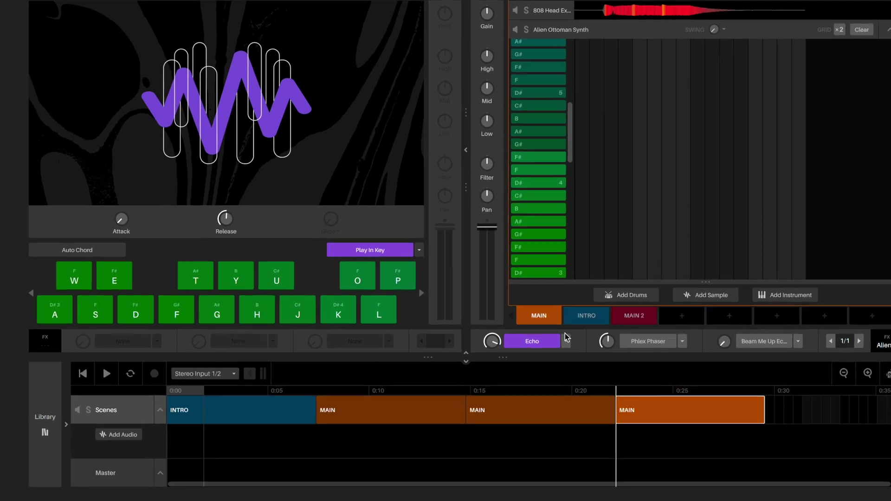
left_click_drag(547, 323, 800, 413)
left_click_drag(627, 320, 639, 415)
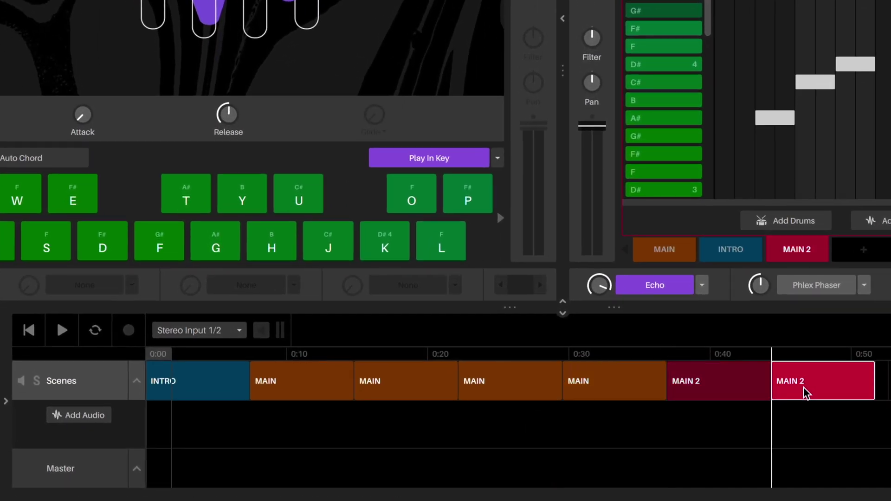
Select the four MAIN and two MAIN 2 blocks on the timeline and duplicate the group twice
left_click_drag(512, 418, 224, 421)
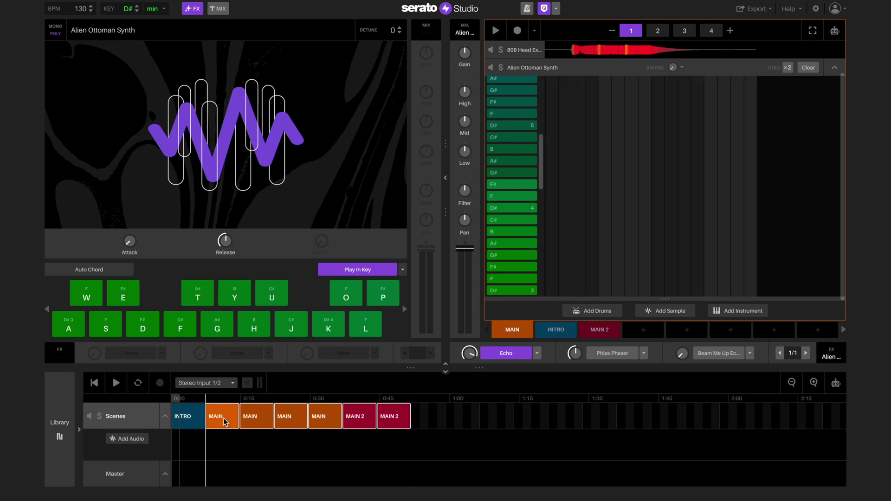
key("ctrl+d")
key("ctrl+d")
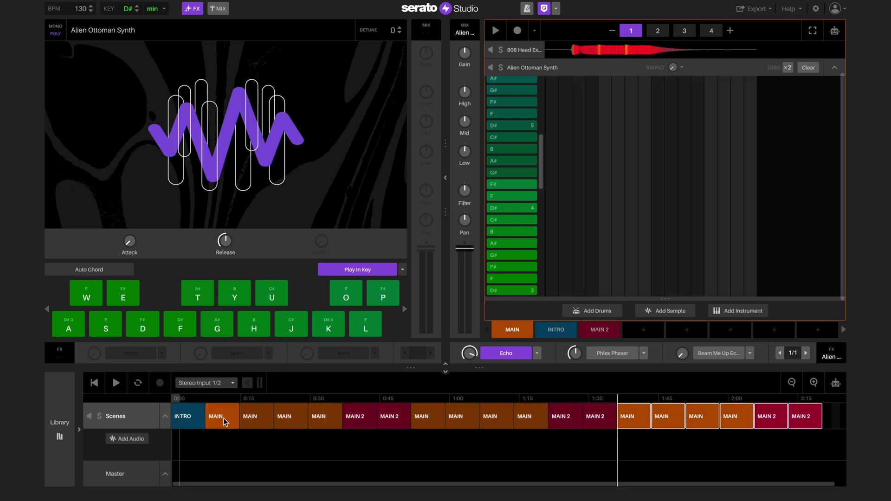
Play the arrangement from INTRO, jump ahead to the third MAIN block, and restart playback from the beginning
left_click(188, 417)
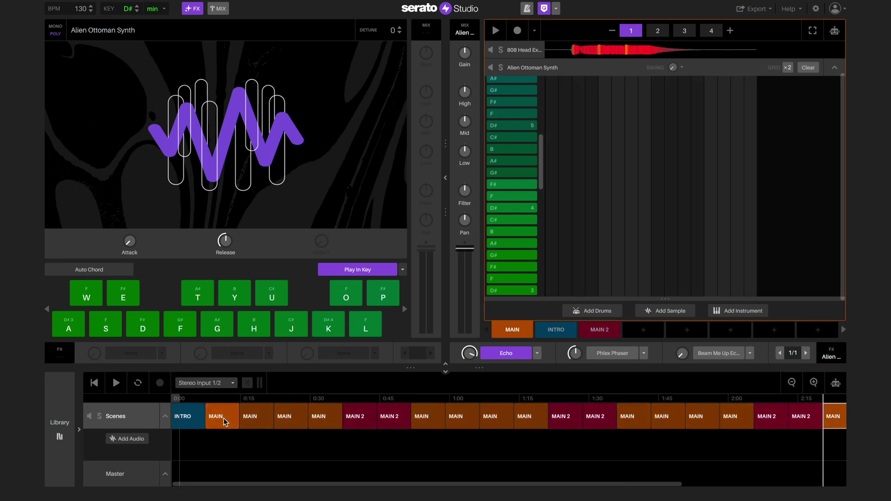
left_click(116, 383)
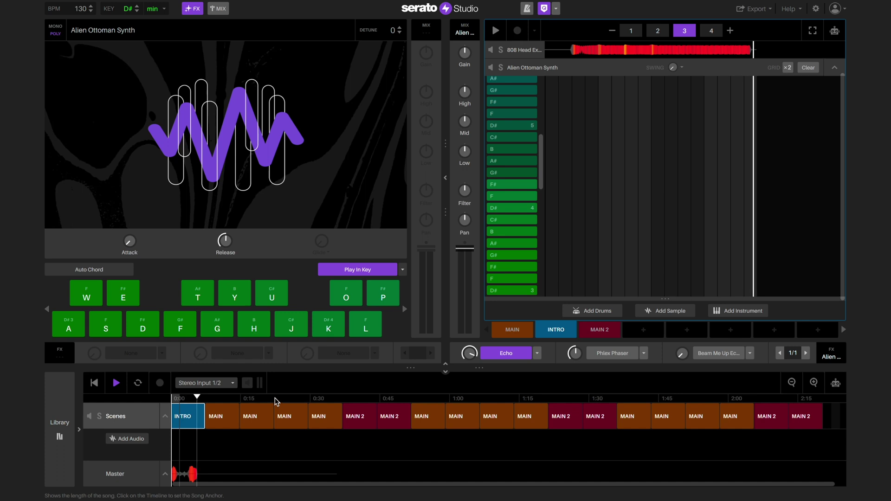
left_click(274, 398)
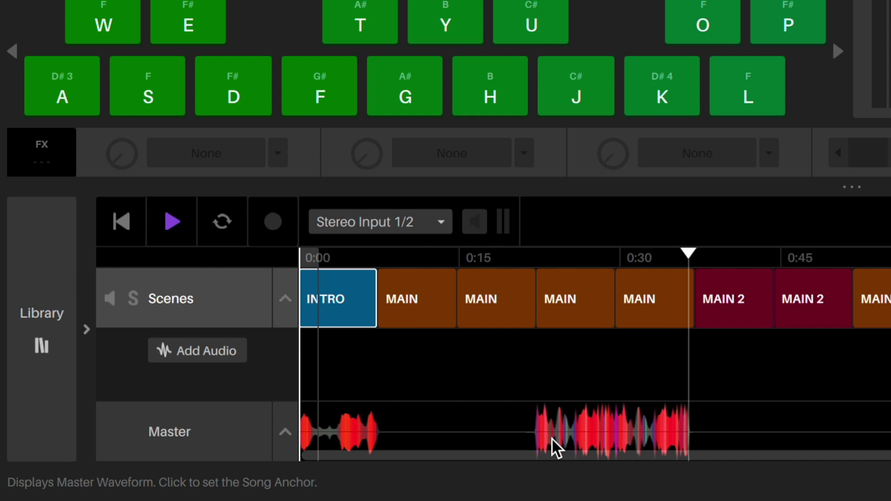
left_click(178, 227)
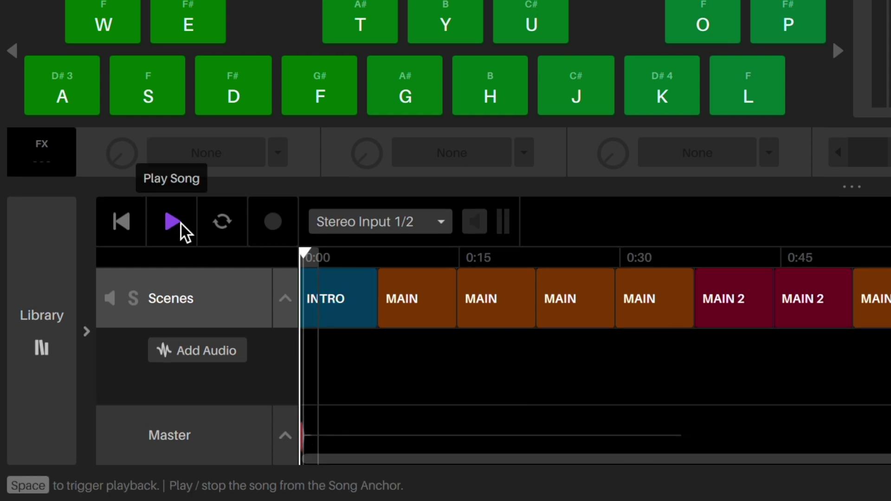
Open the Master view and enable its Brightener EQ, Master Compressor and Limiter effects
left_click(180, 436)
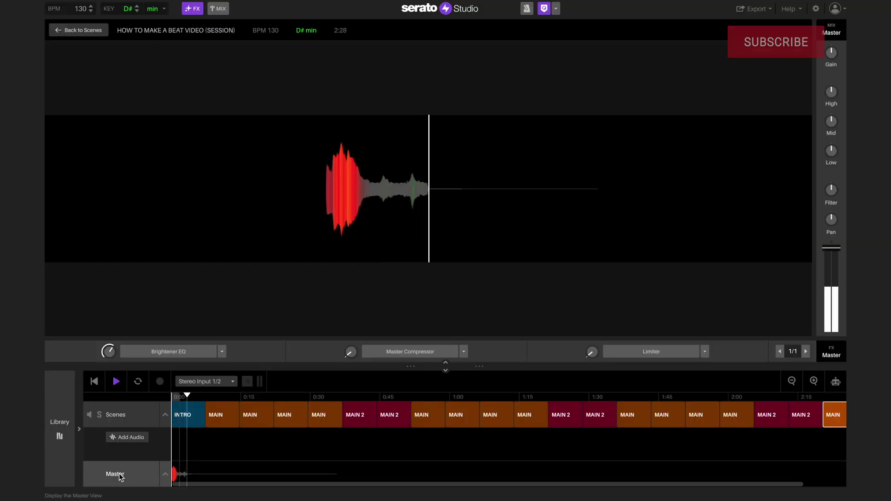
left_click(154, 353)
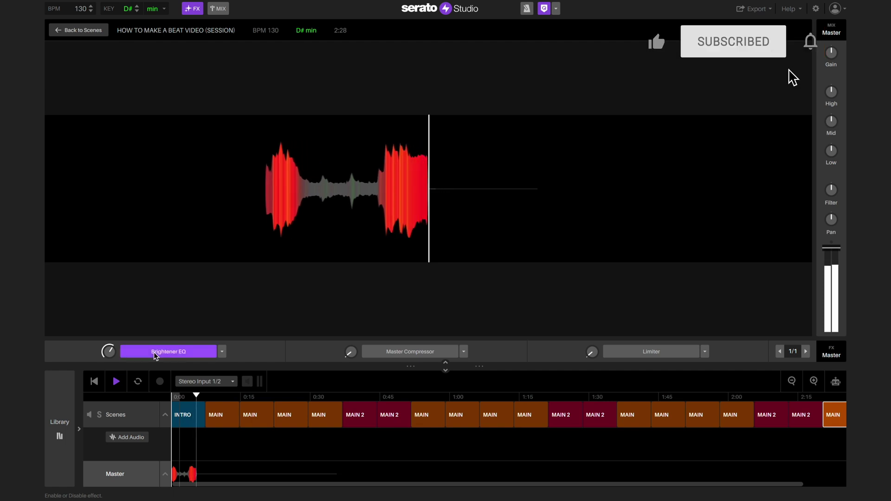
left_click(390, 352)
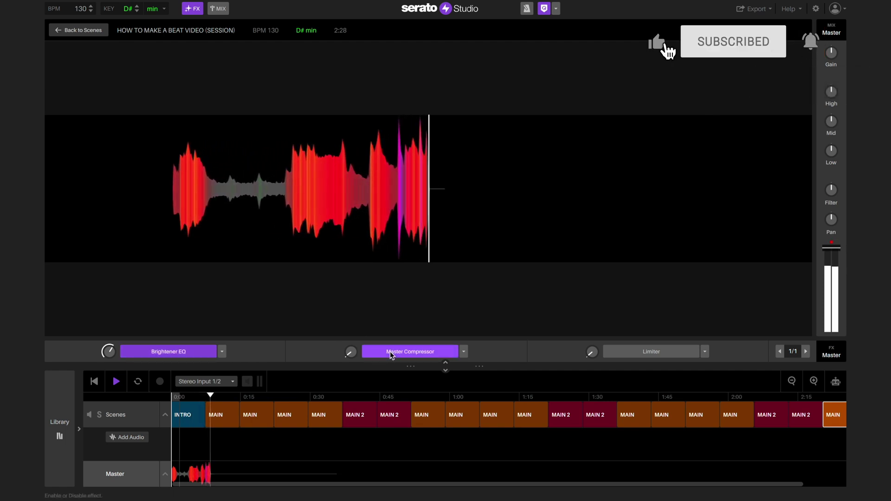
left_click(639, 353)
Open the song's audio export and choose WAV as the master file format
left_click(753, 9)
left_click(749, 36)
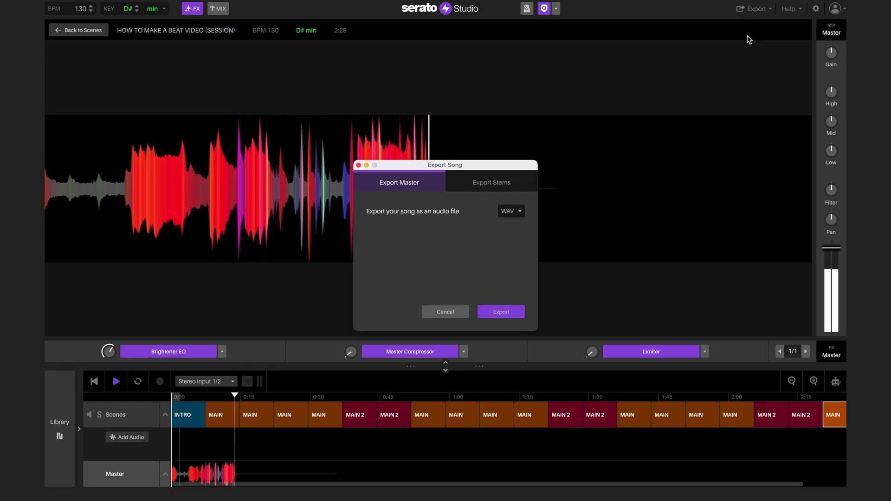
left_click(511, 211)
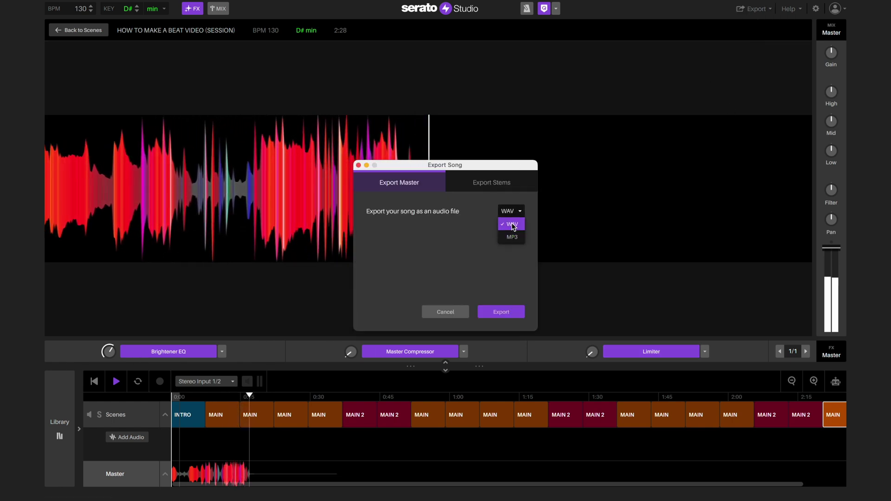
left_click(513, 226)
Check the stem export options with WAV as the format, and export the master as an audio file
left_click(492, 182)
left_click(512, 211)
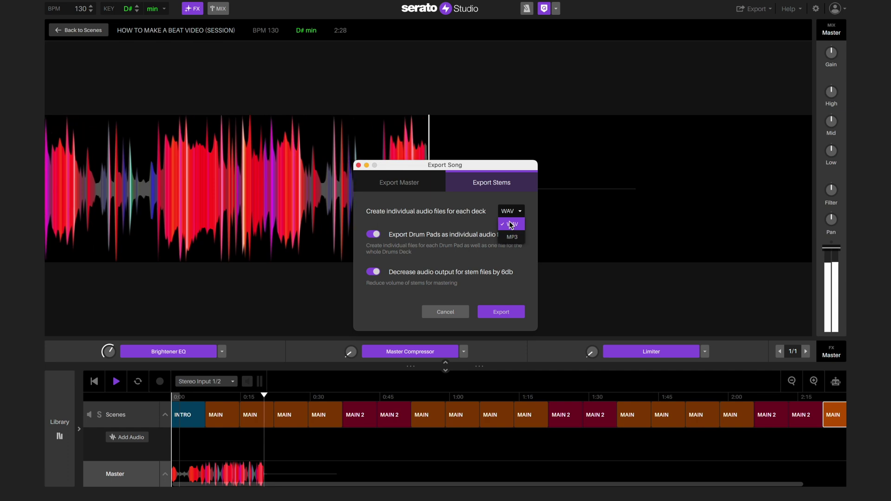
left_click(511, 225)
left_click(399, 182)
left_click(500, 311)
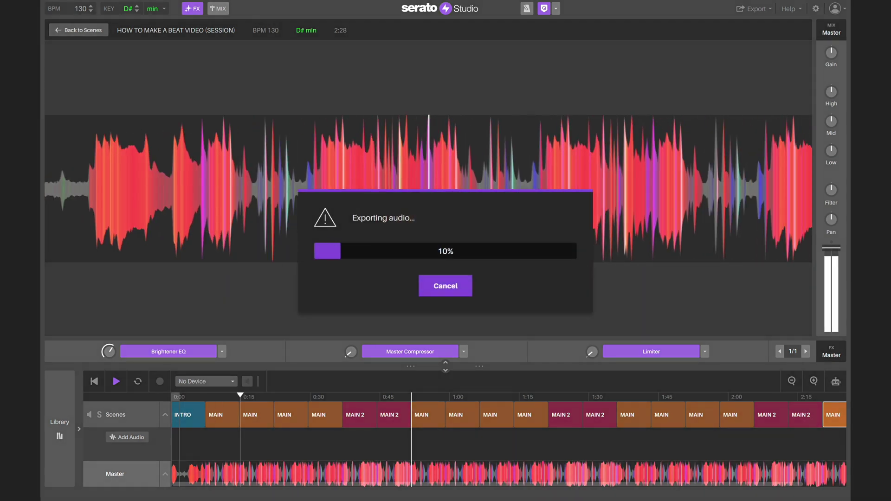